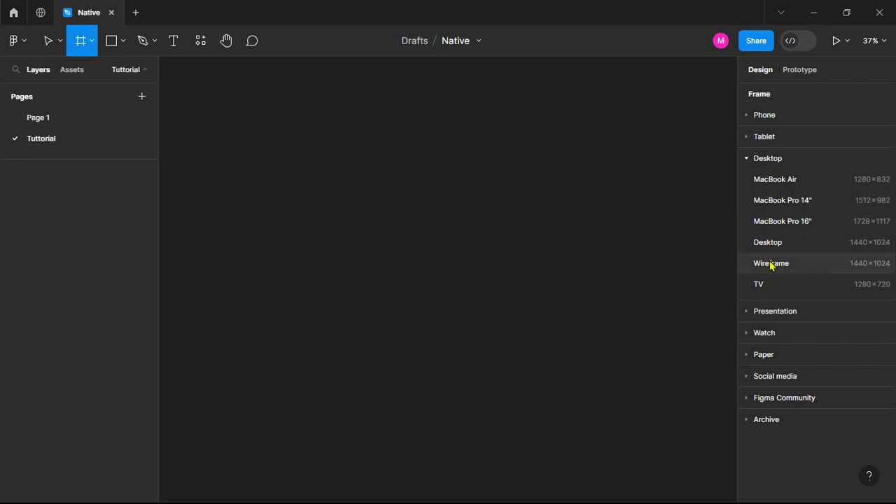
# Create a desktop frame from the Wireframe preset, 1440 × 1024, and leave it selected.
pyautogui.click(771, 264)
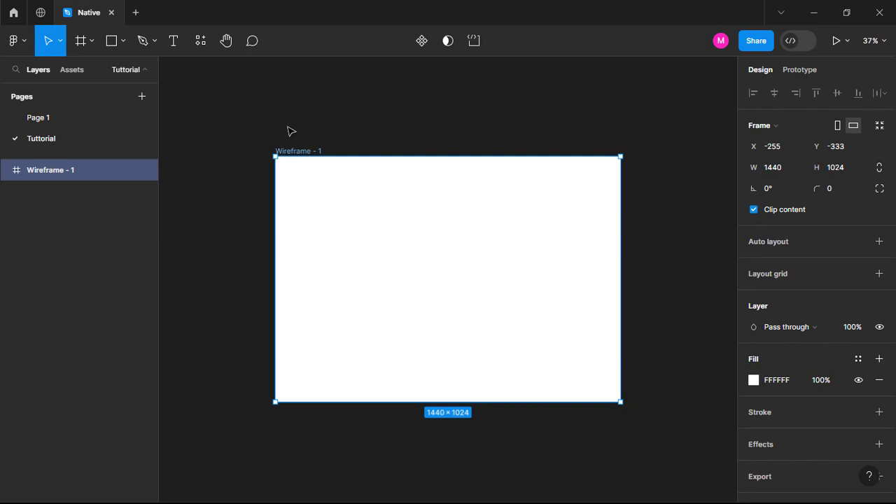
pyautogui.click(407, 130)
pyautogui.click(526, 243)
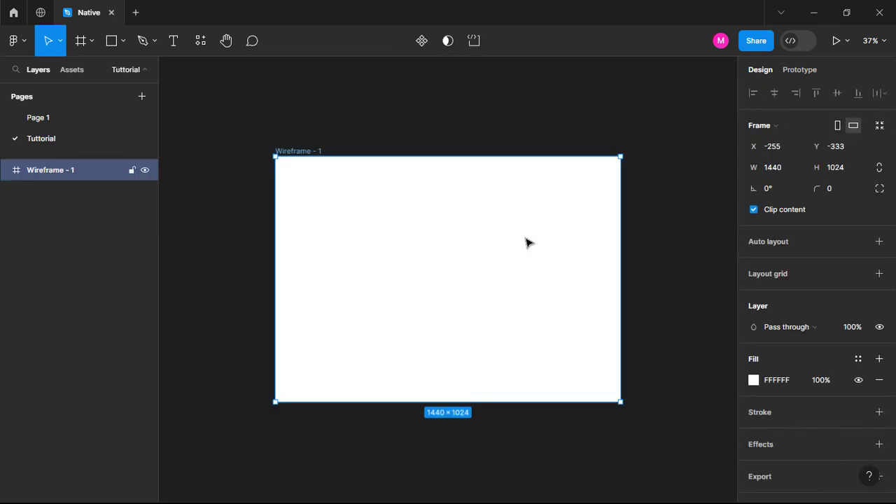
# Change the wireframe frame's fill to dark grey 2F2F2F.
pyautogui.click(754, 382)
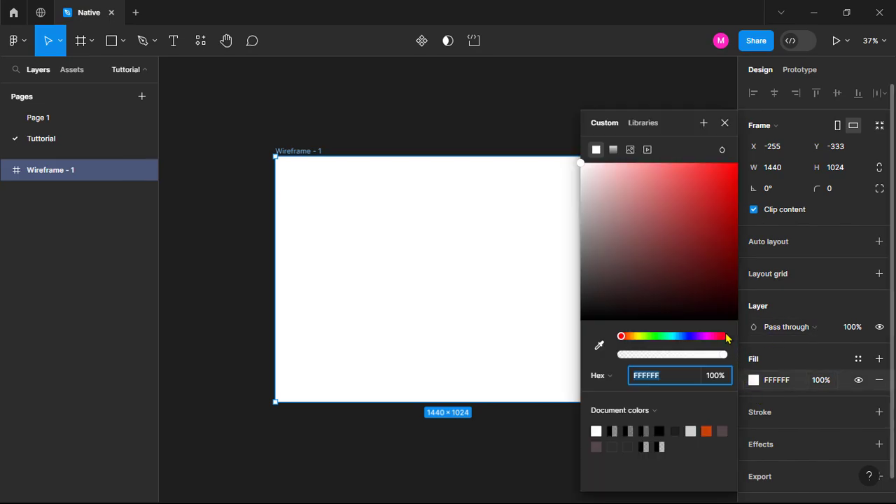
pyautogui.moveTo(665, 252); pyautogui.dragTo(532, 301)
pyautogui.click(499, 136)
pyautogui.click(493, 250)
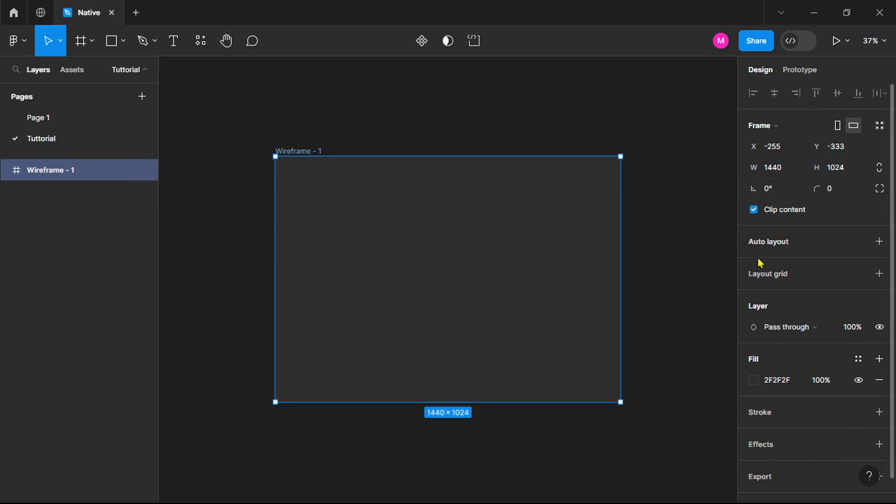
# Add a layout grid to the frame using 12 stretched columns with a gutter of 40.
pyautogui.click(878, 275)
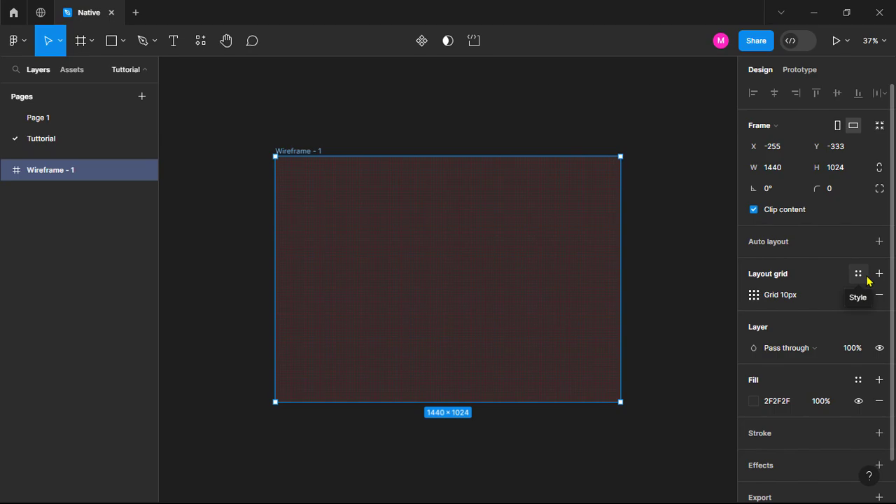
pyautogui.click(753, 294)
pyautogui.click(609, 301)
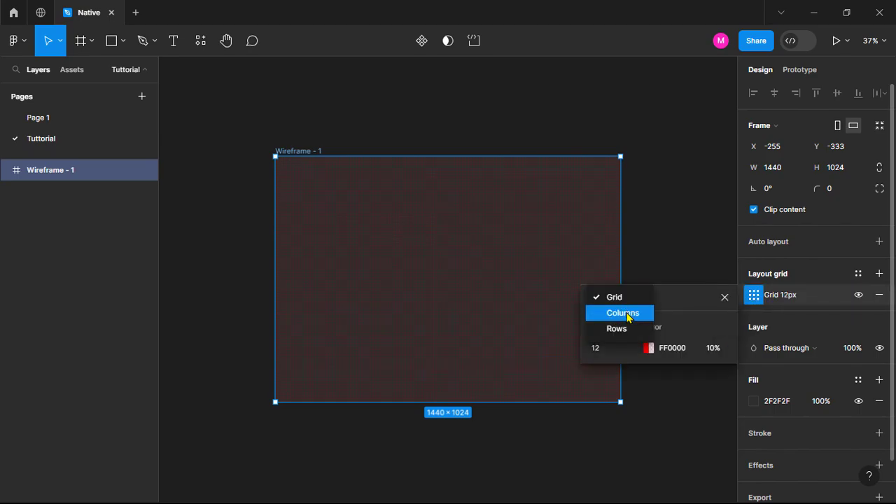
pyautogui.click(627, 317)
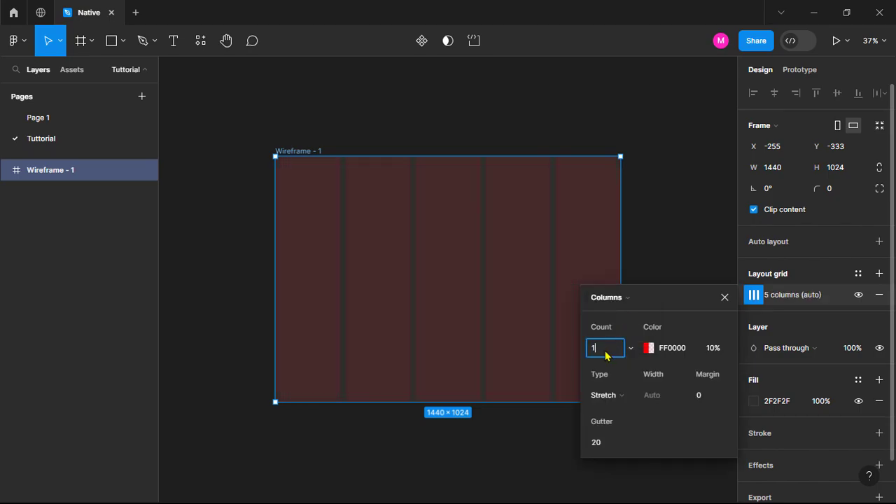
pyautogui.click(606, 448)
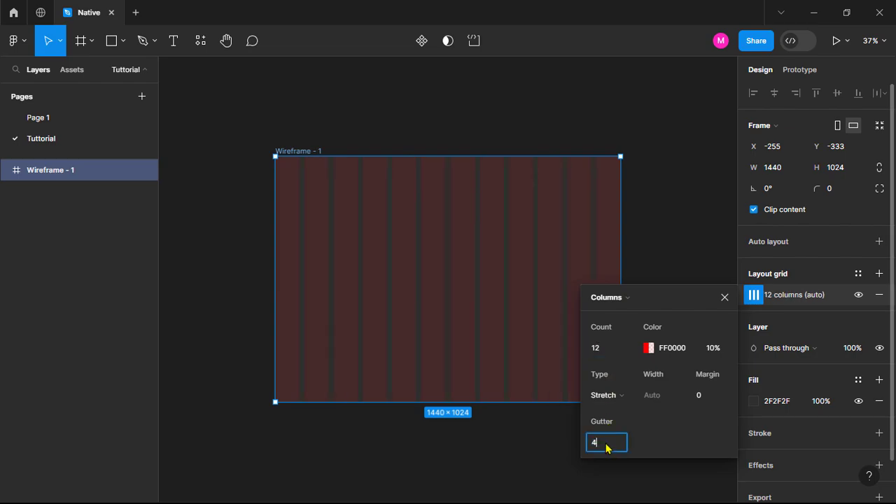
pyautogui.write('40')
pyautogui.press('Return')
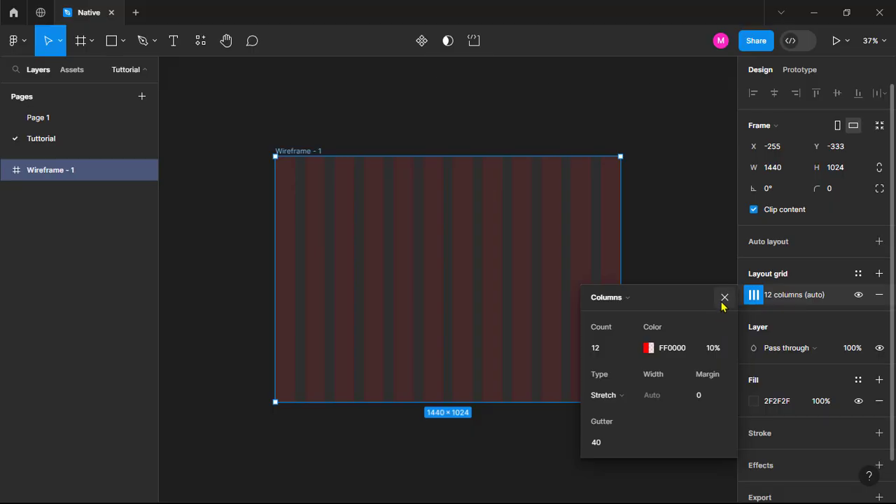
pyautogui.click(724, 298)
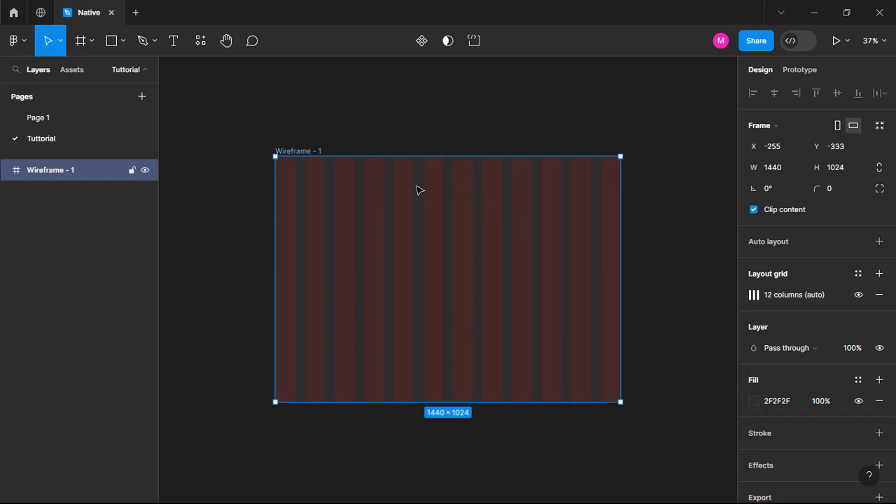
# Add a text layer reading "Pricing" in the upper part of the frame.
pyautogui.scroll(3, 331, 207)
pyautogui.scroll(-2, 332, 206)
pyautogui.scroll(-2, 332, 206)
pyautogui.scroll(2, 331, 204)
pyautogui.moveTo(492, 203); pyautogui.dragTo(453, 169)
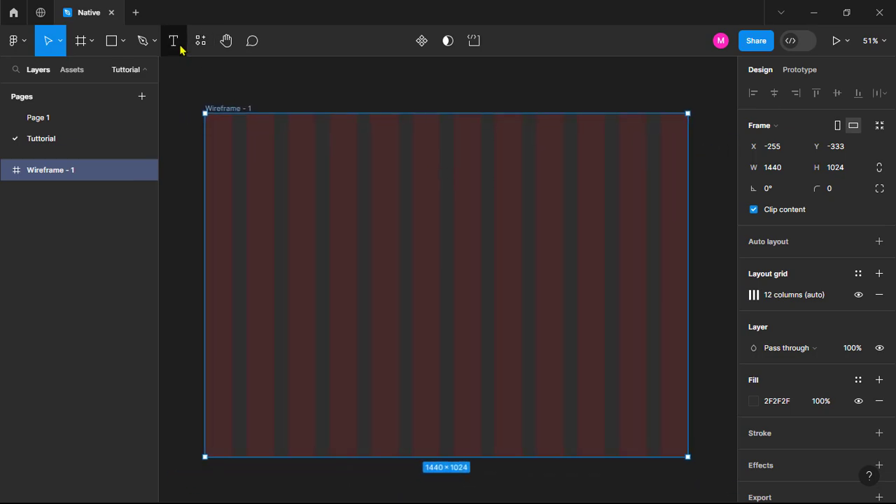
pyautogui.click(175, 42)
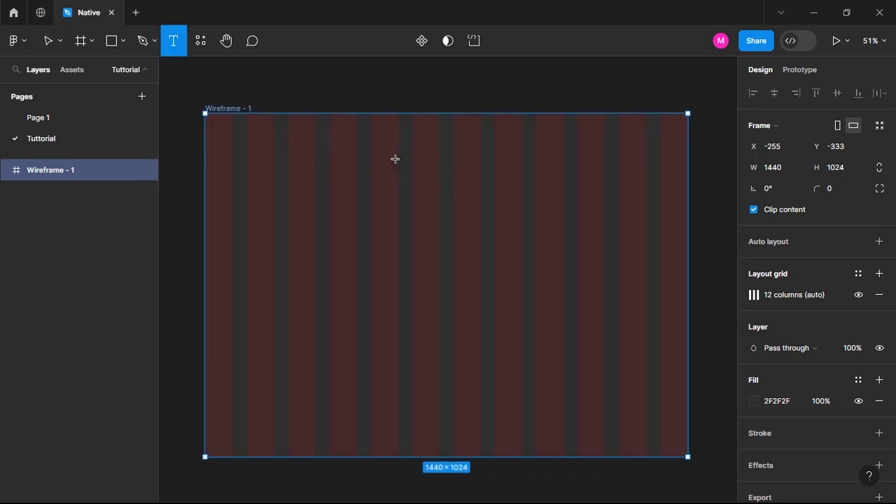
pyautogui.click(380, 166)
pyautogui.write('Pricing')
# Set the Pricing heading's font size to 42 and move it to the horizontal centre near the frame's upper edge.
pyautogui.click(831, 379)
pyautogui.write('42')
pyautogui.press('Return')
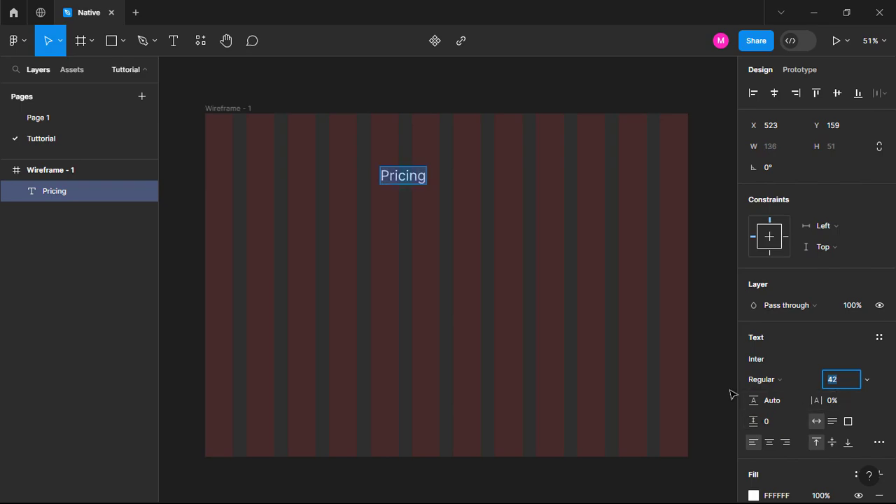
pyautogui.moveTo(409, 179); pyautogui.dragTo(450, 140)
pyautogui.click(547, 98)
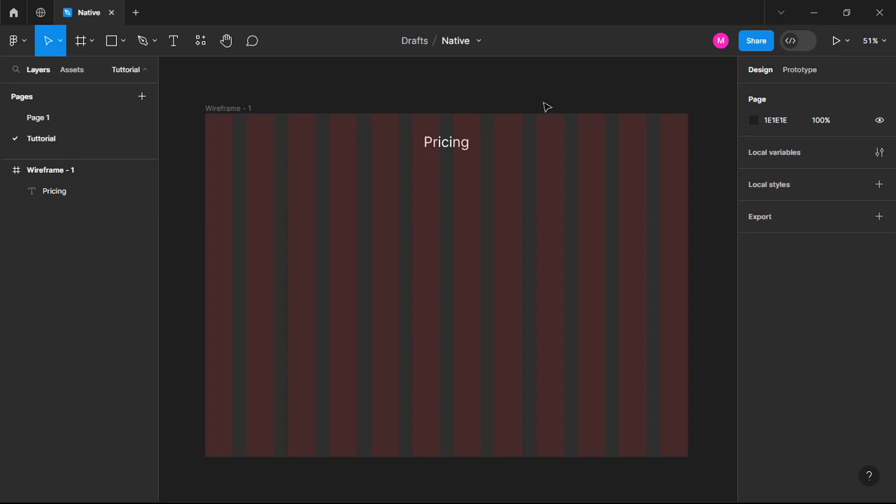
# Search the plugins for "lorem", run the Lorem Ipsum plugin by divRIOTS, and move its window away from the frame's centre.
pyautogui.click(200, 41)
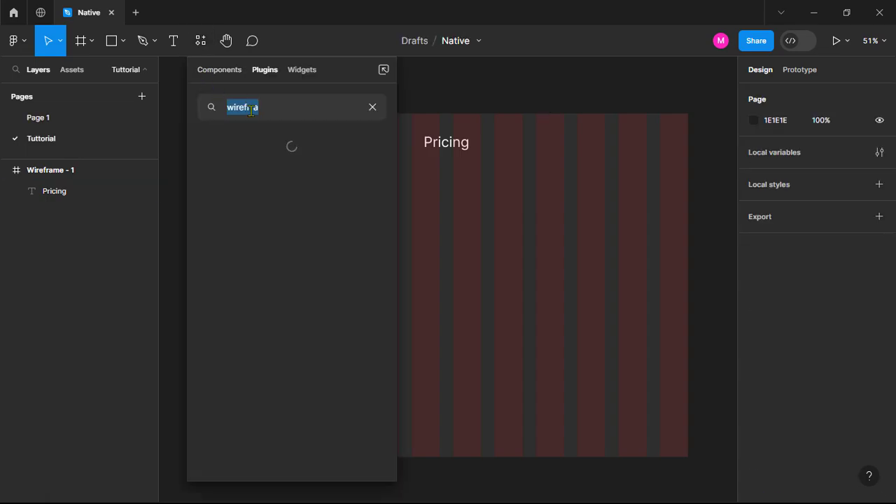
pyautogui.press('BackSpace')
pyautogui.write('lorem')
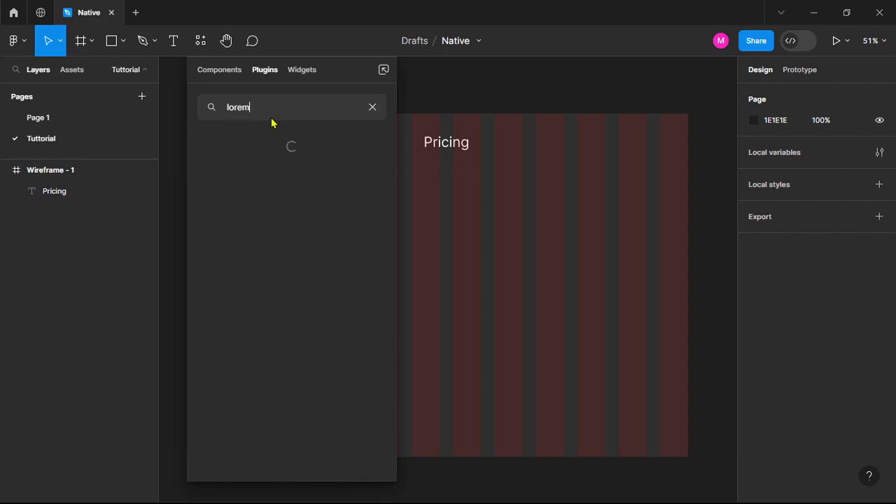
pyautogui.moveTo(364, 231)
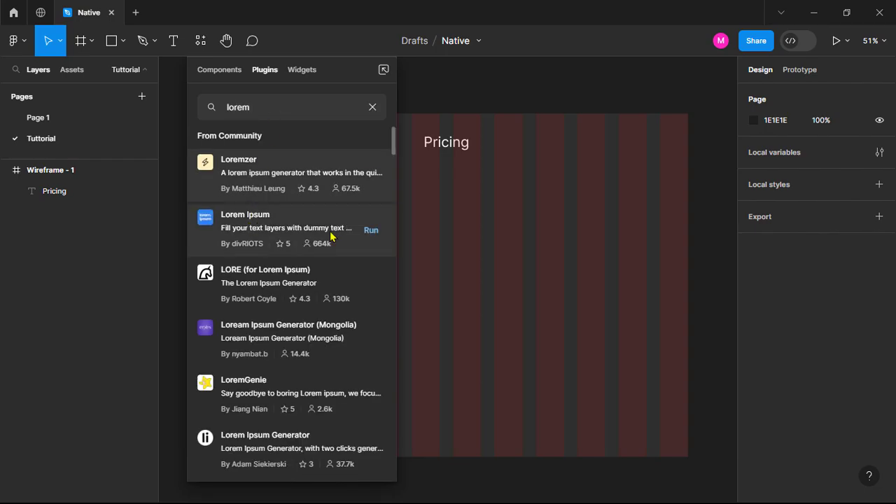
pyautogui.click(369, 231)
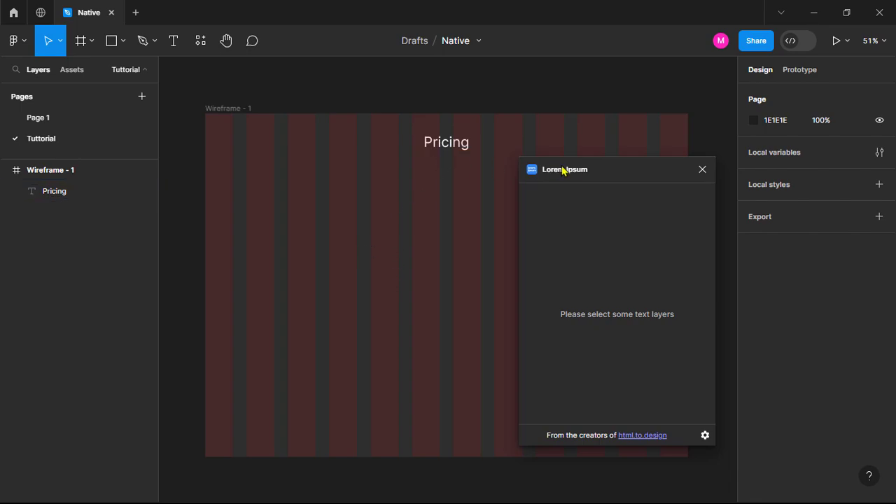
pyautogui.moveTo(614, 176); pyautogui.dragTo(743, 178)
# Start a new text layer below the Pricing heading and fill it with 12 generated lorem ipsum sentences.
pyautogui.click(174, 41)
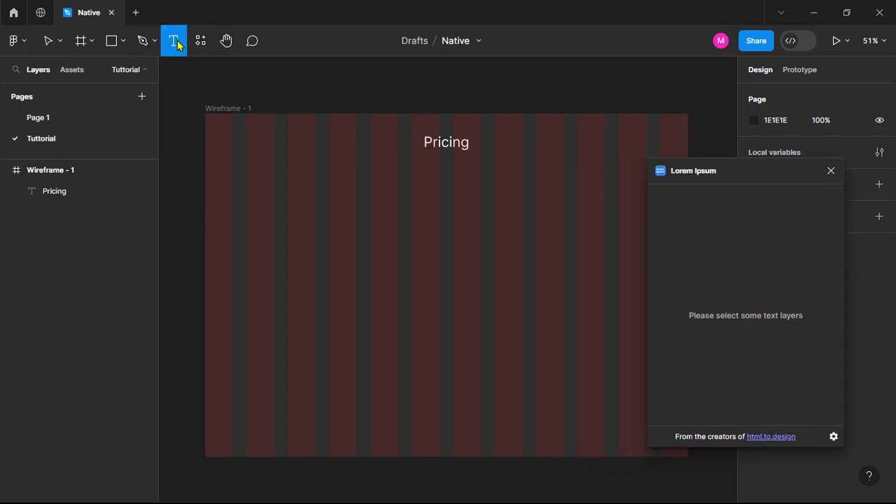
pyautogui.click(391, 182)
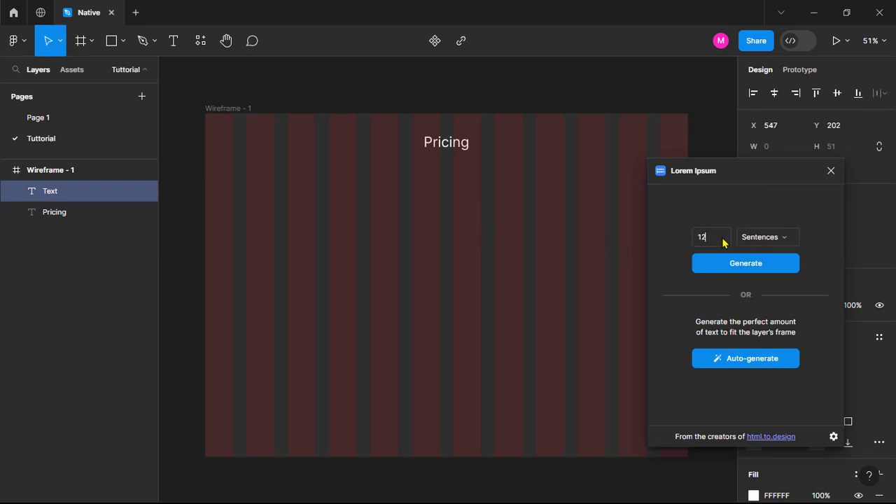
pyautogui.click(742, 266)
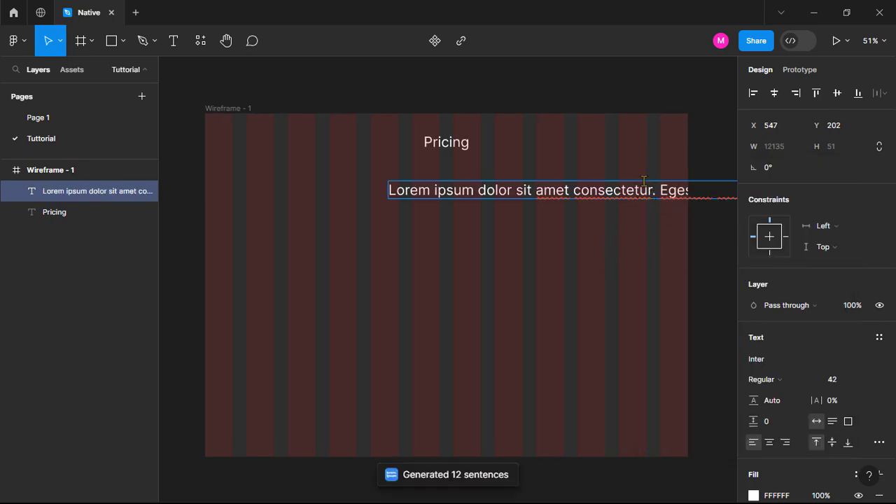
# Shorten the lorem ipsum text to two lines at font size 20 and place it directly below the Pricing heading.
pyautogui.press('Escape')
pyautogui.moveTo(647, 191); pyautogui.dragTo(494, 163)
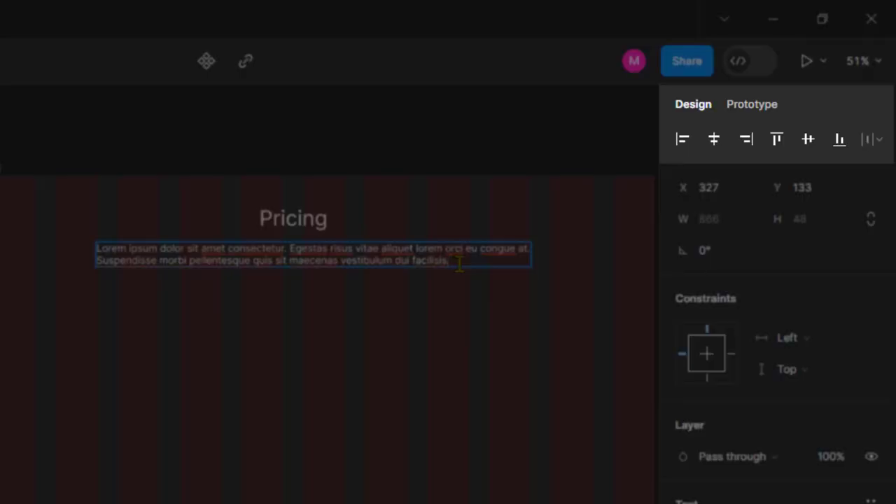
# Align the lorem ipsum paragraph to the frame's horizontal centre and centre-align its text lines.
pyautogui.moveTo(459, 263); pyautogui.dragTo(96, 248)
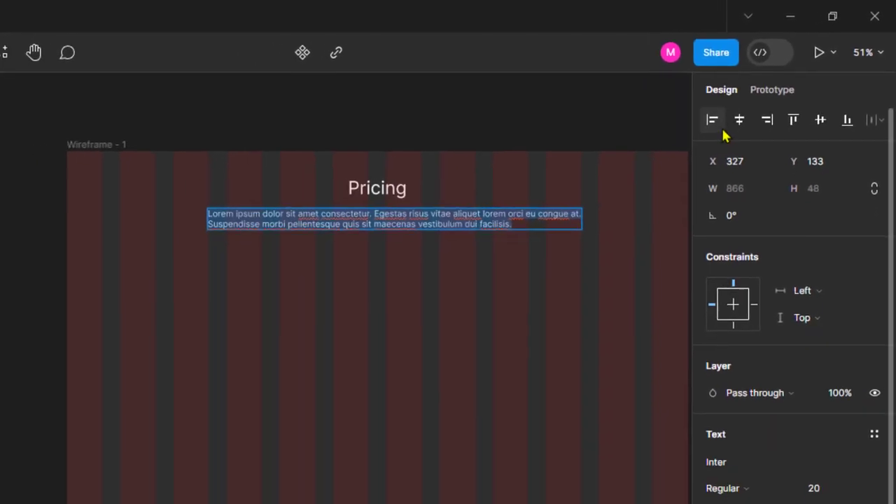
pyautogui.click(724, 131)
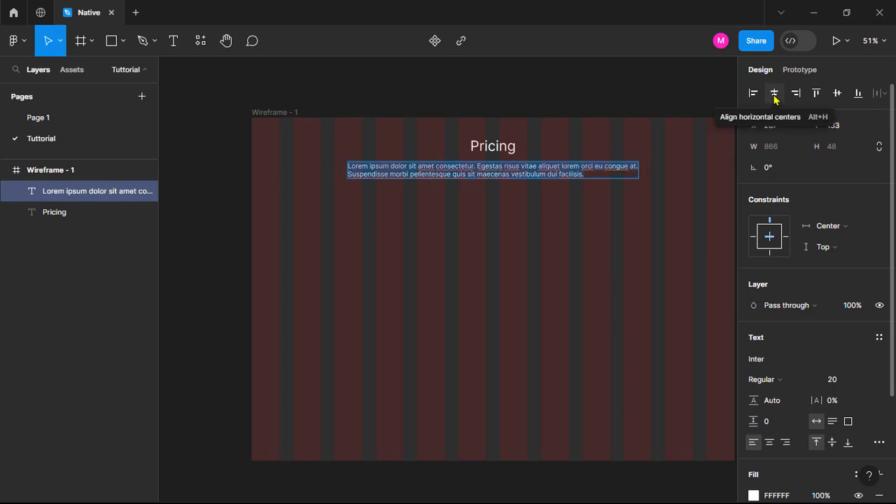
pyautogui.click(835, 96)
pyautogui.click(817, 93)
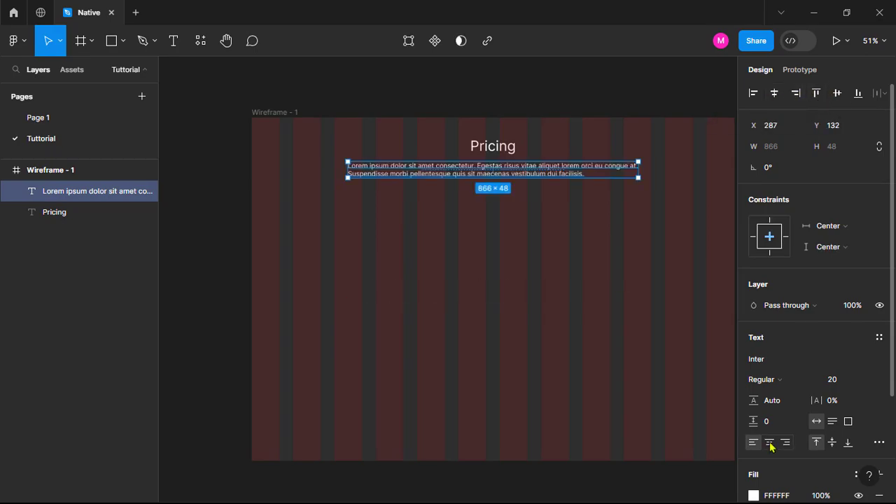
pyautogui.click(770, 443)
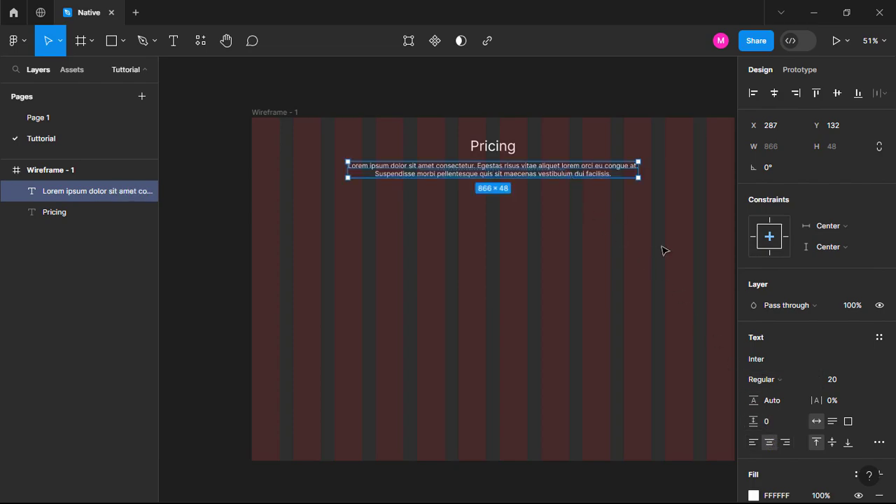
# Change the lorem ipsum paragraph's font to Poppins.
pyautogui.click(772, 367)
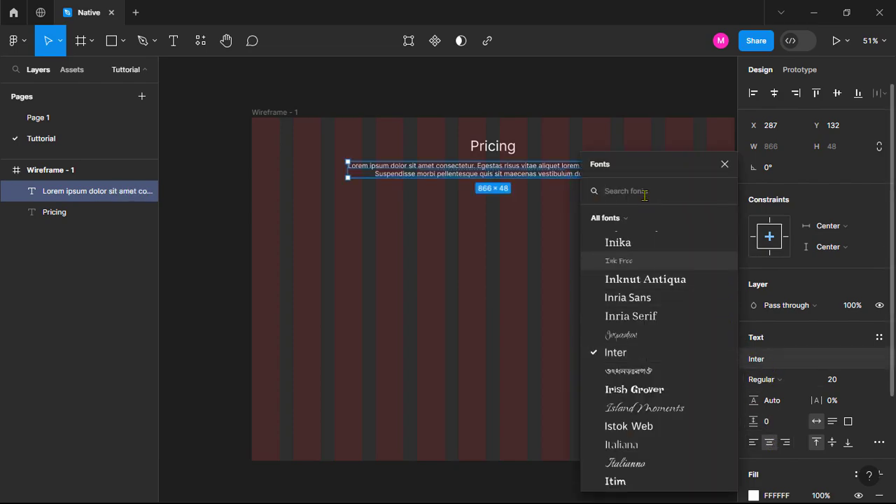
pyautogui.write('pop')
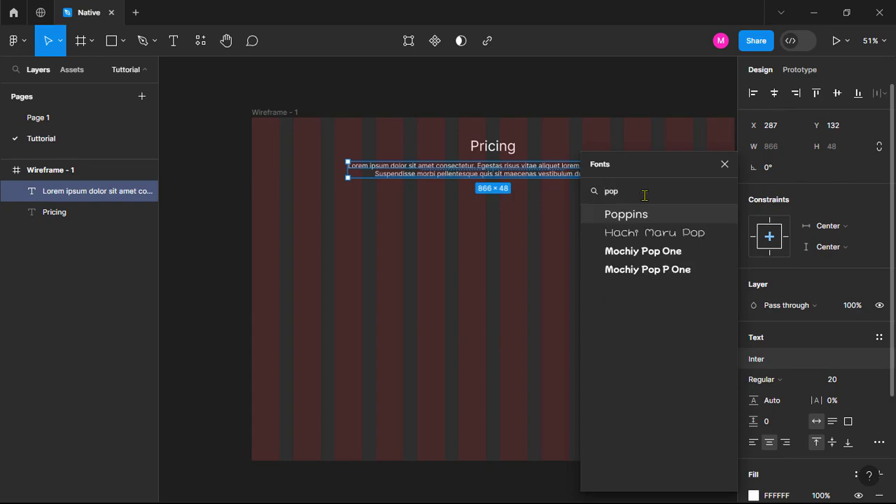
pyautogui.click(636, 214)
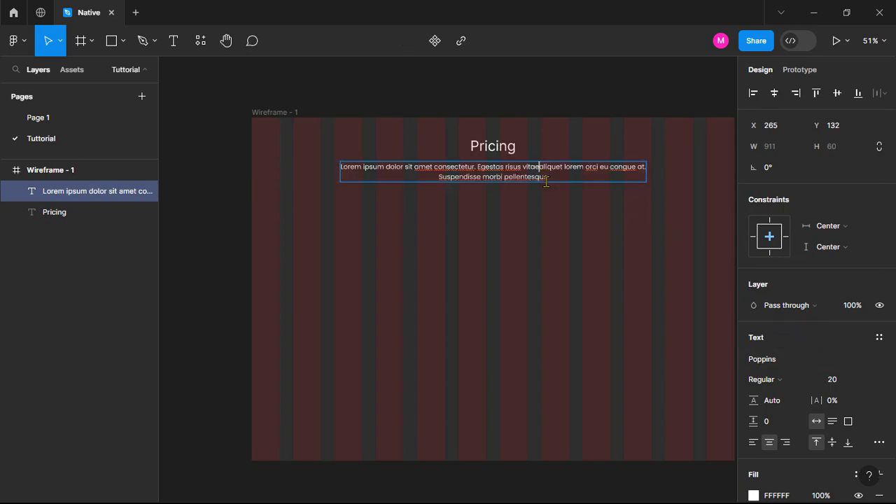
# Break the paragraph after "vitae" and join "Suspendisse morbi pellentesque" onto the second line.
pyautogui.press('Return')
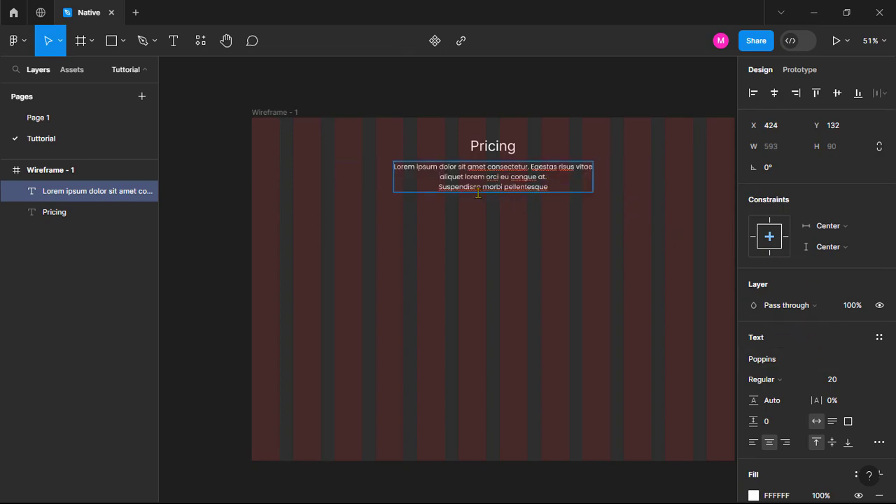
pyautogui.click(439, 187)
pyautogui.press('BackSpace')
pyautogui.press('BackSpace')
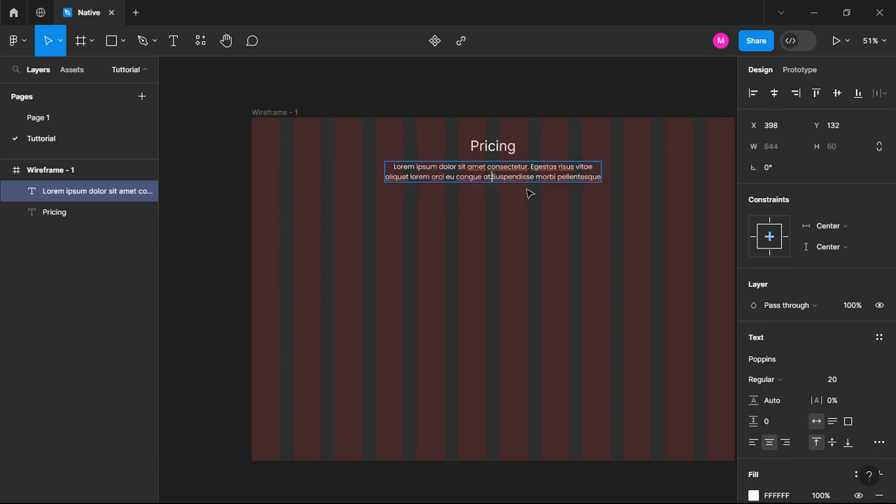
pyautogui.click(316, 81)
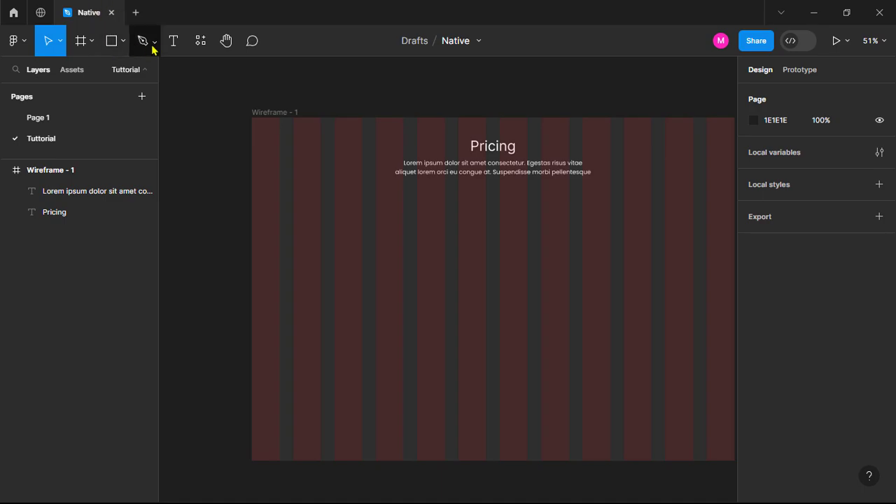
# Add a text layer reading "Billed yrarly -40%" below the lorem ipsum paragraph.
pyautogui.click(173, 41)
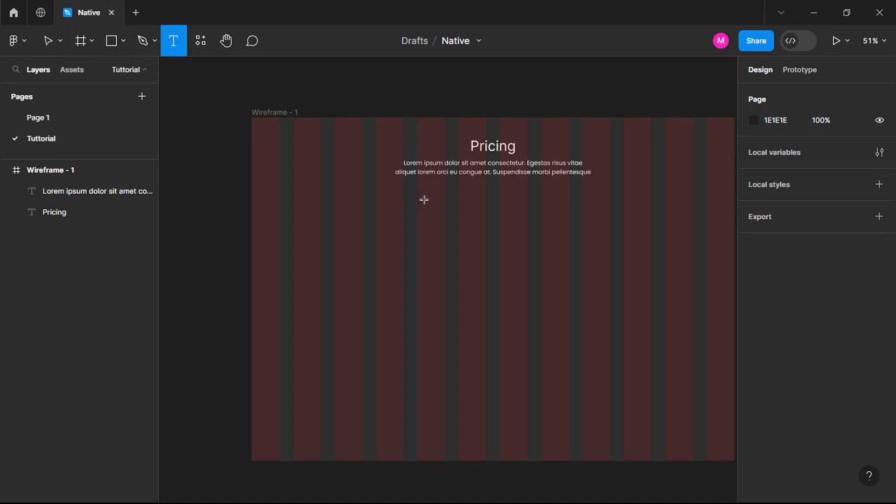
pyautogui.click(423, 201)
pyautogui.write('Billed yrarly -40%')
# Change the fill colour of the "Billed yrarly -40%" text to black 000000.
pyautogui.hotkey('ctrl', 'a')
pyautogui.scroll(-2, 786, 315)
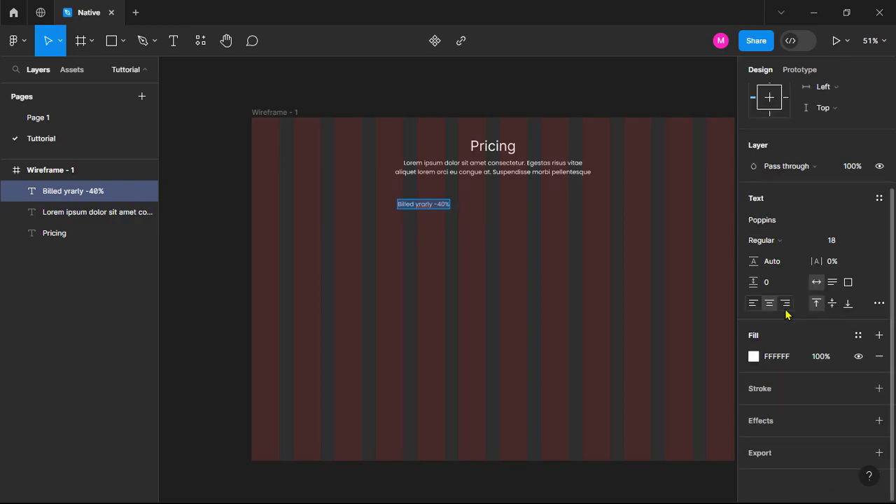
pyautogui.click(753, 357)
pyautogui.moveTo(726, 296); pyautogui.dragTo(549, 386)
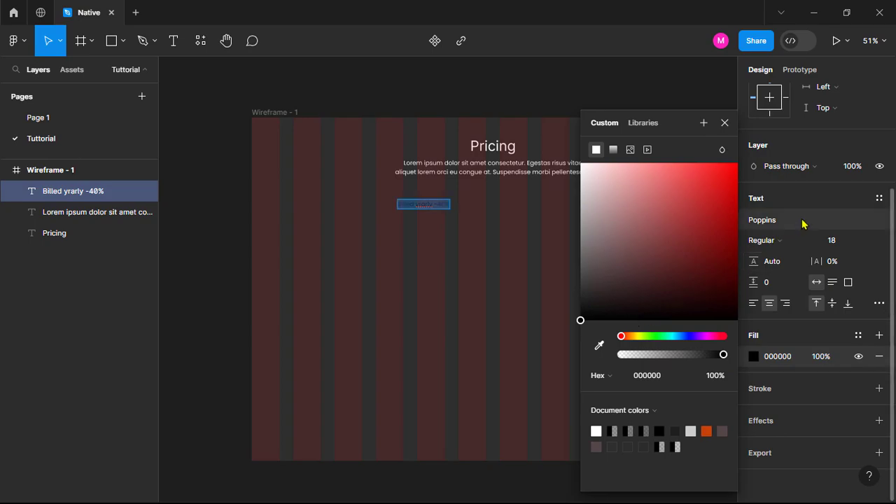
# Wrap the "Billed yrarly -40%" text layer in its own frame.
pyautogui.click(822, 210)
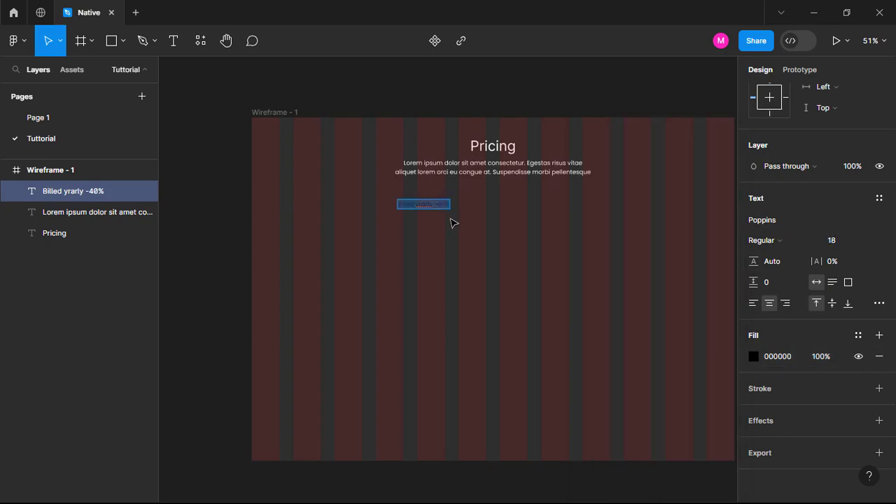
pyautogui.press('Escape')
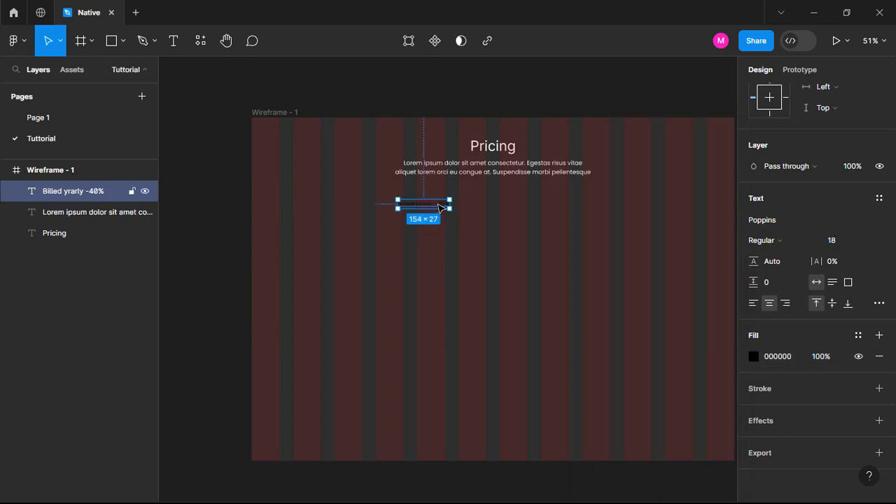
pyautogui.rightClick(439, 207)
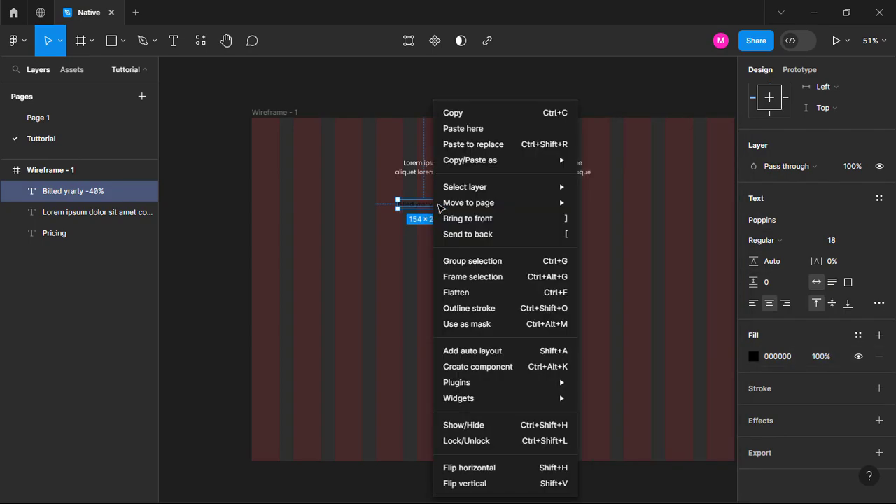
pyautogui.click(485, 287)
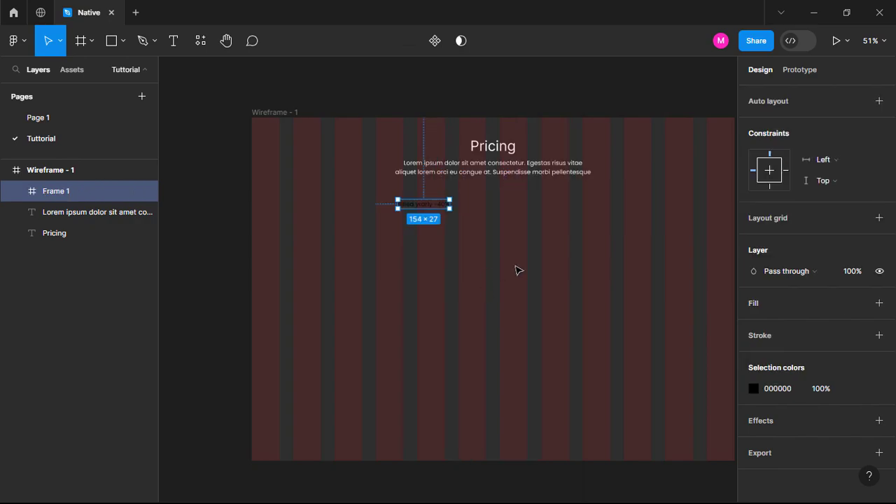
# Give the frame around "Billed yrarly -40%" a bright green fill, 0EFF26.
pyautogui.click(879, 303)
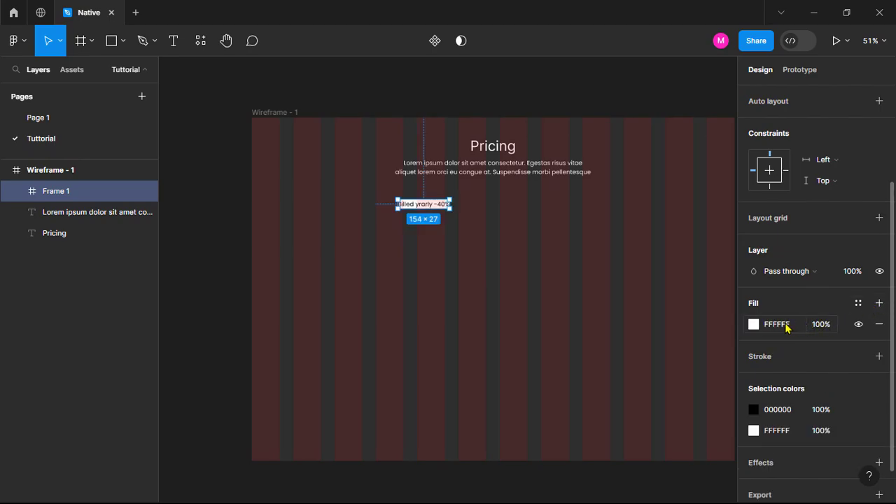
pyautogui.click(754, 324)
pyautogui.click(656, 337)
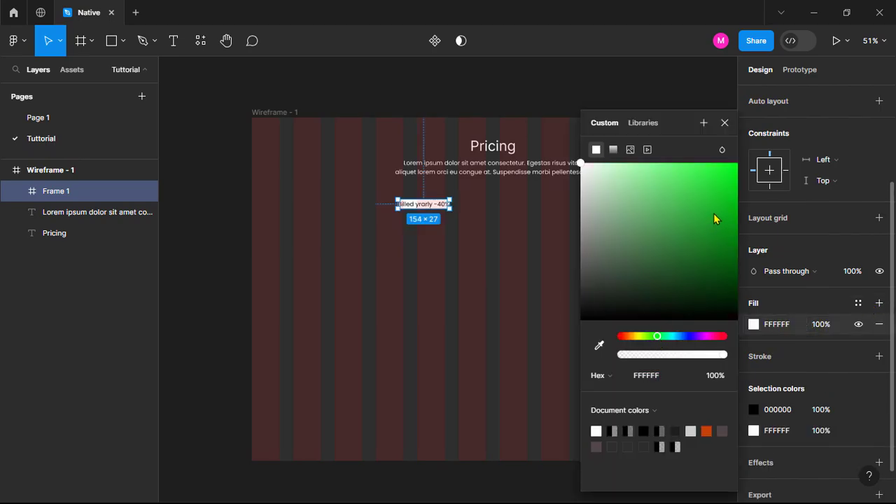
pyautogui.click(736, 162)
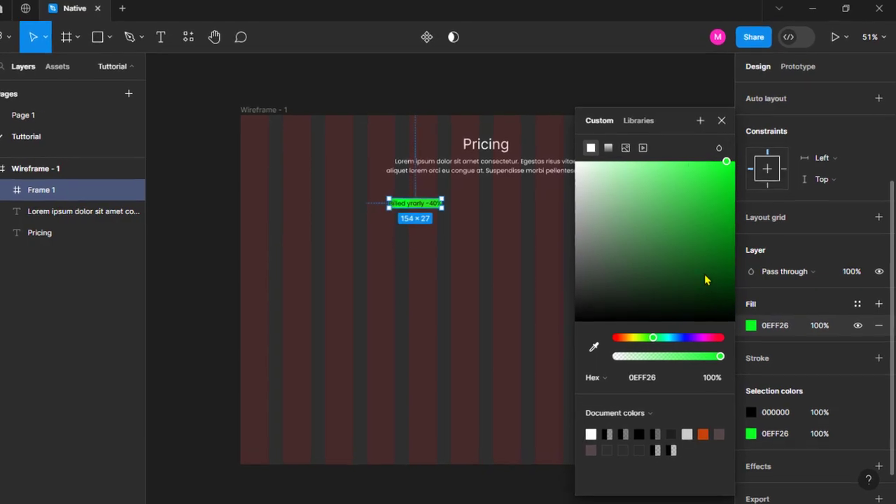
pyautogui.click(534, 305)
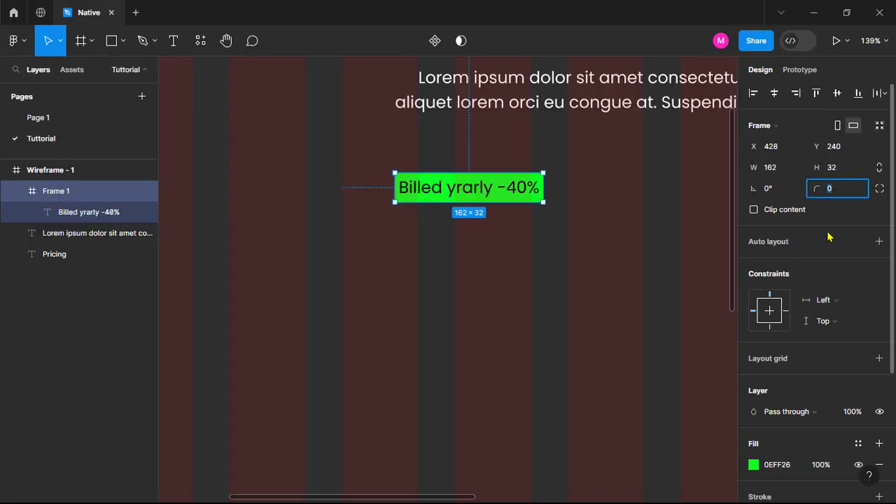
# Set the green frame's corner radius to 5.
pyautogui.write('2')
pyautogui.press('Up')
pyautogui.click(647, 280)
# Add a text layer reading "Billed monthly" and place it beside the end of the green "Billed yrarly -40%" label.
pyautogui.press('t')
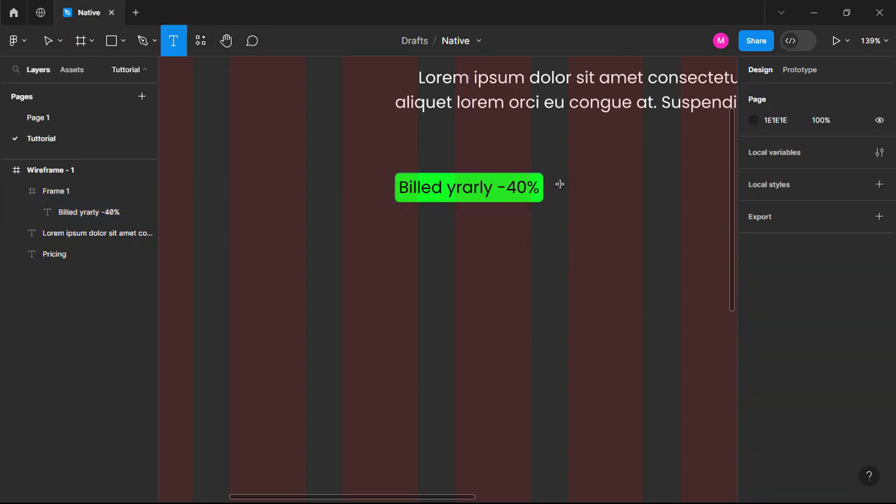
pyautogui.click(571, 195)
pyautogui.write('Bill')
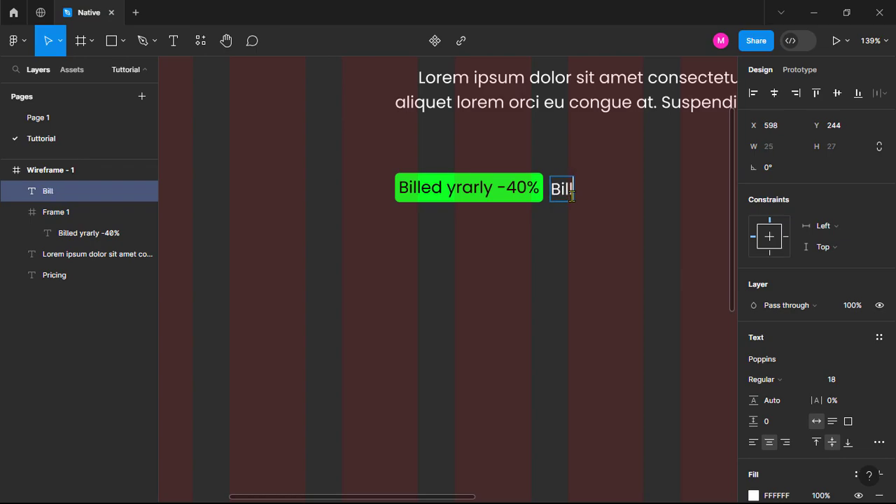
pyautogui.write('ed monthly')
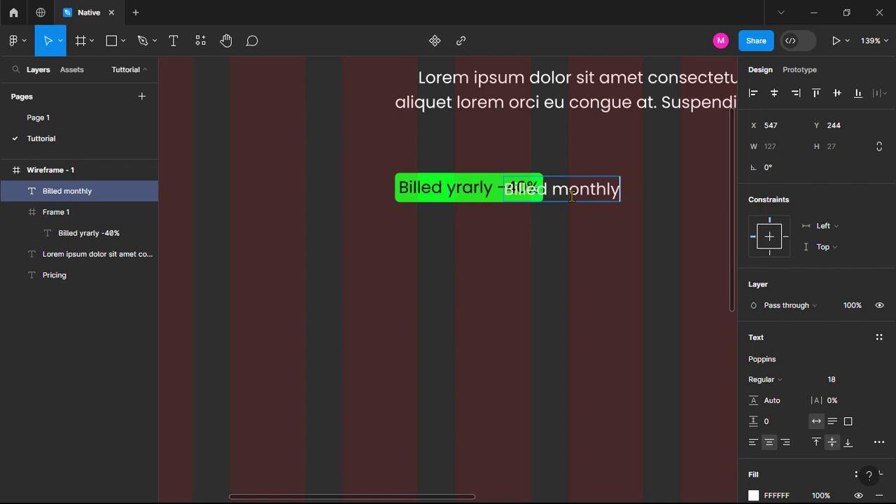
pyautogui.press('Escape')
pyautogui.moveTo(594, 196); pyautogui.dragTo(641, 195)
pyautogui.click(518, 188)
pyautogui.click(516, 188)
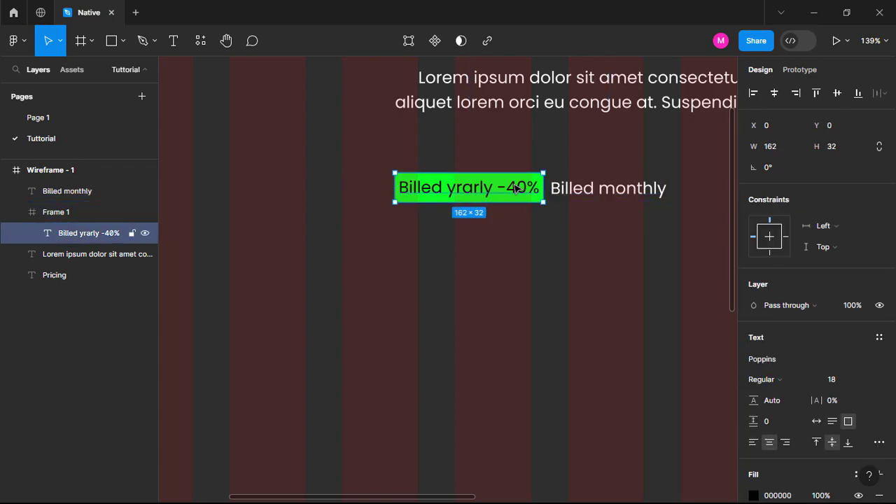
# Wrap the "Billed monthly" text layer in its own frame.
pyautogui.click(582, 196)
pyautogui.scroll(-3, 581, 196)
pyautogui.rightClick(513, 219)
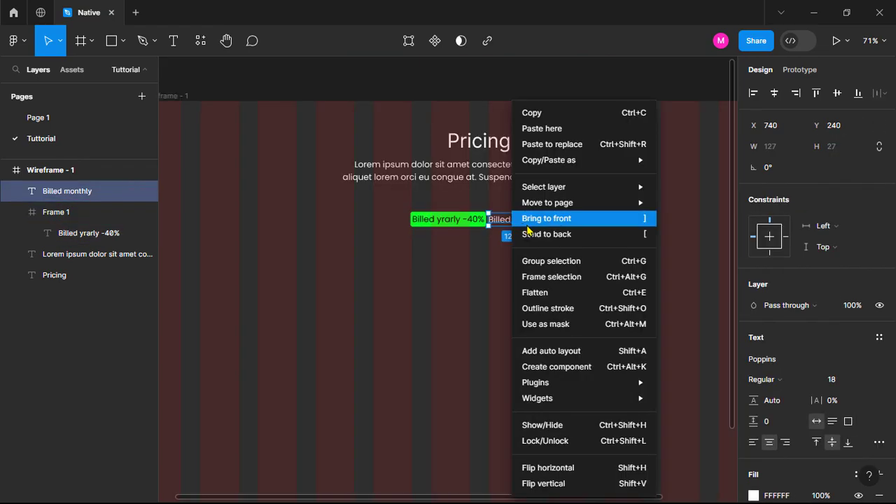
pyautogui.click(553, 280)
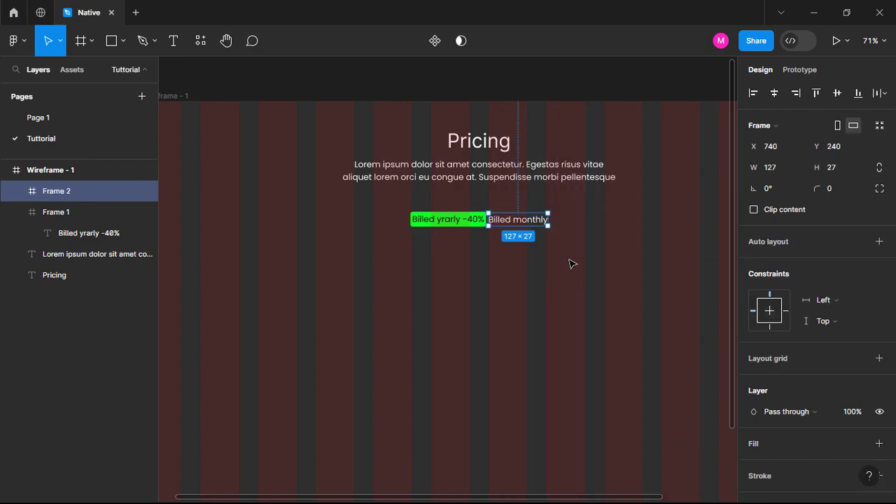
# Give the "Billed monthly" frame a dark grey fill, 4F4D4D.
pyautogui.scroll(-4, 850, 337)
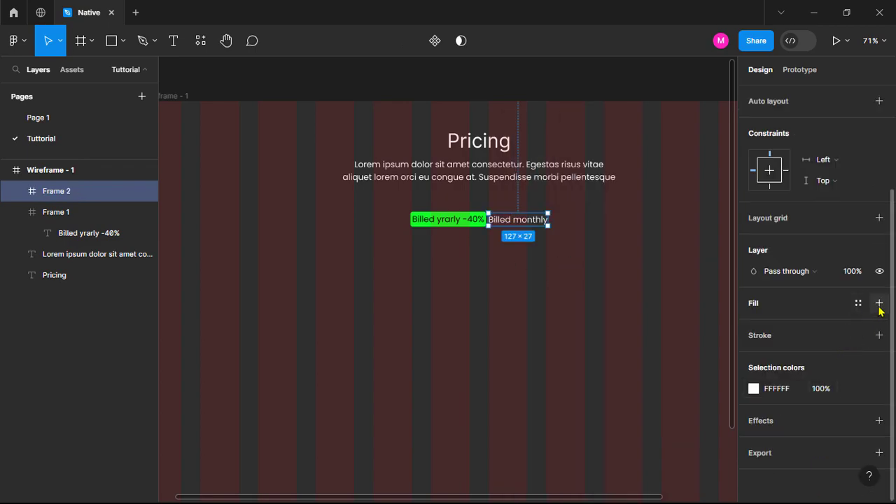
pyautogui.click(879, 303)
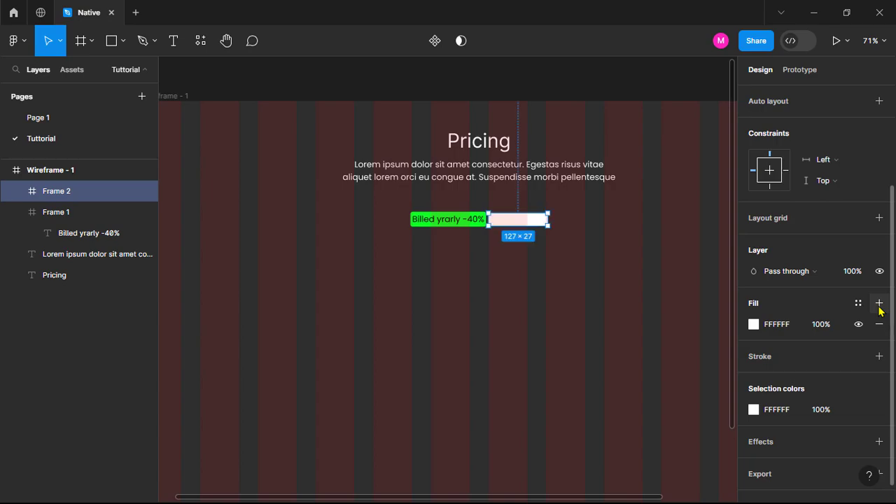
pyautogui.click(753, 326)
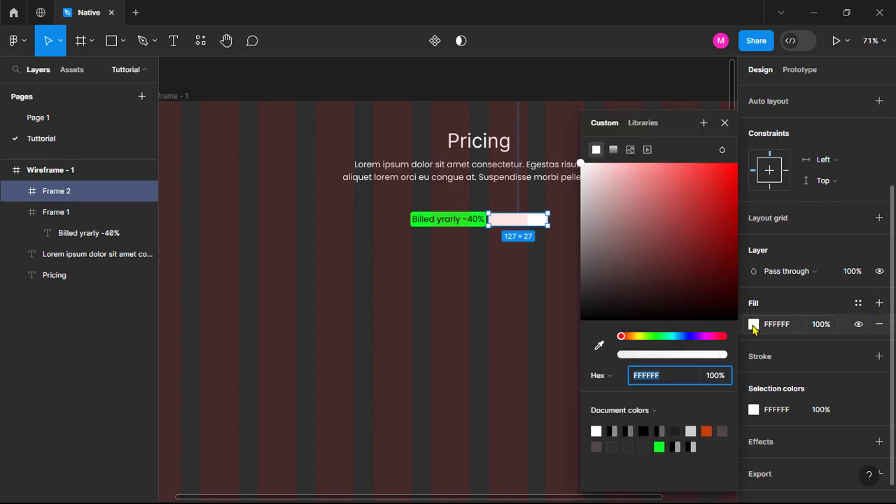
pyautogui.moveTo(624, 284); pyautogui.dragTo(530, 280)
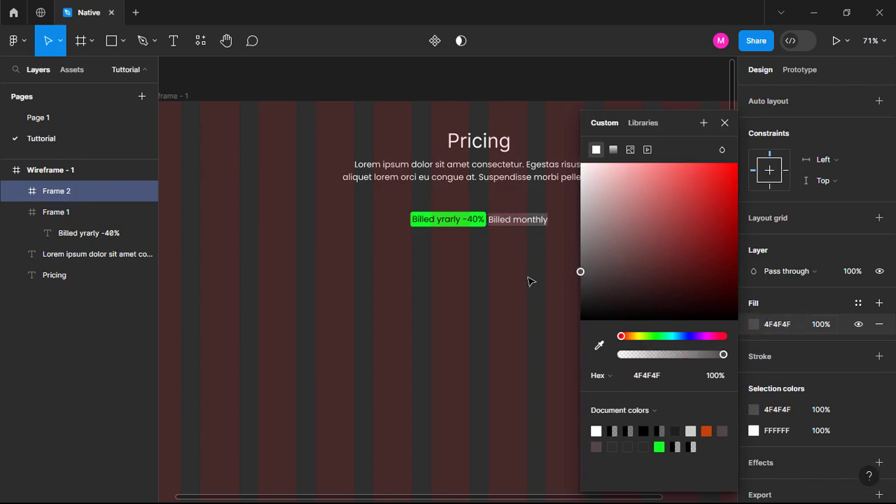
# Stretch the grey "Billed monthly" frame over the green label's area, to about 294 × 42.
pyautogui.click(509, 226)
pyautogui.moveTo(488, 221); pyautogui.dragTo(403, 216)
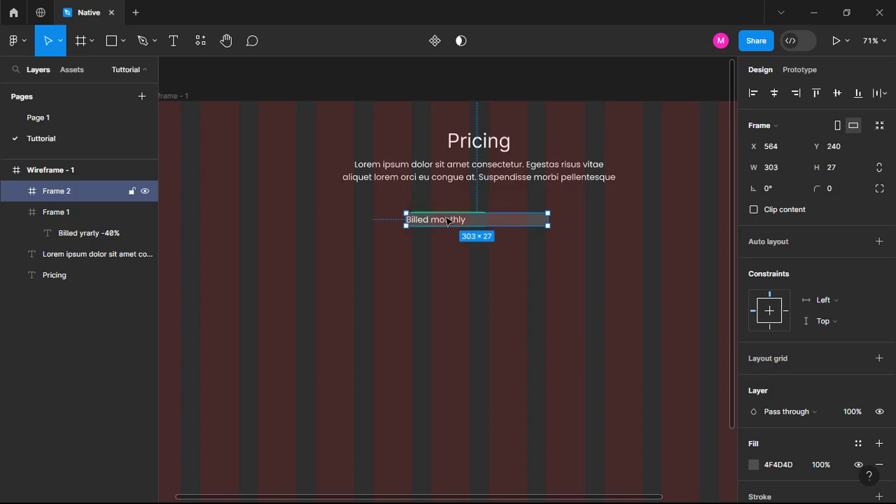
pyautogui.keyDown('ctrl'); pyautogui.scroll(5, 448, 222); pyautogui.keyUp('ctrl')
pyautogui.moveTo(480, 209); pyautogui.dragTo(480, 198)
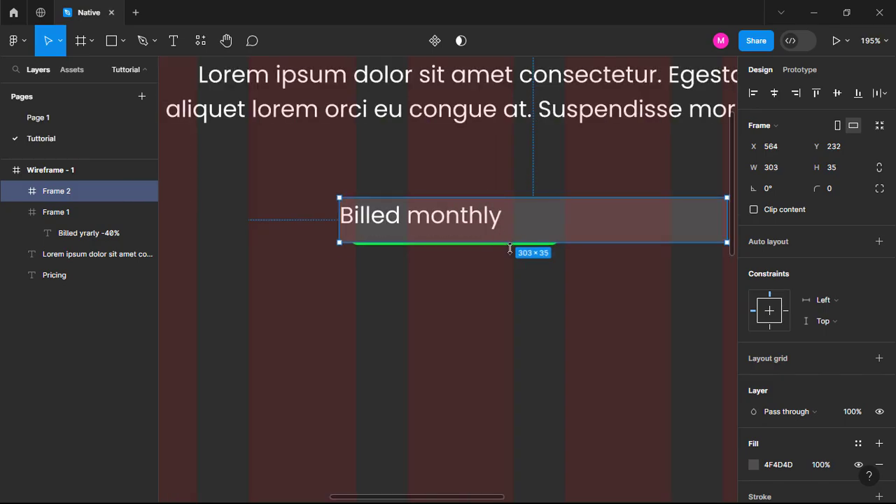
pyautogui.moveTo(511, 245); pyautogui.dragTo(510, 251)
# Extend the "Billed monthly" text box to the grey frame's full 294 × 42 and right-align its text.
pyautogui.doubleClick(500, 221)
pyautogui.moveTo(512, 219); pyautogui.dragTo(710, 219)
pyautogui.moveTo(579, 231); pyautogui.dragTo(580, 251)
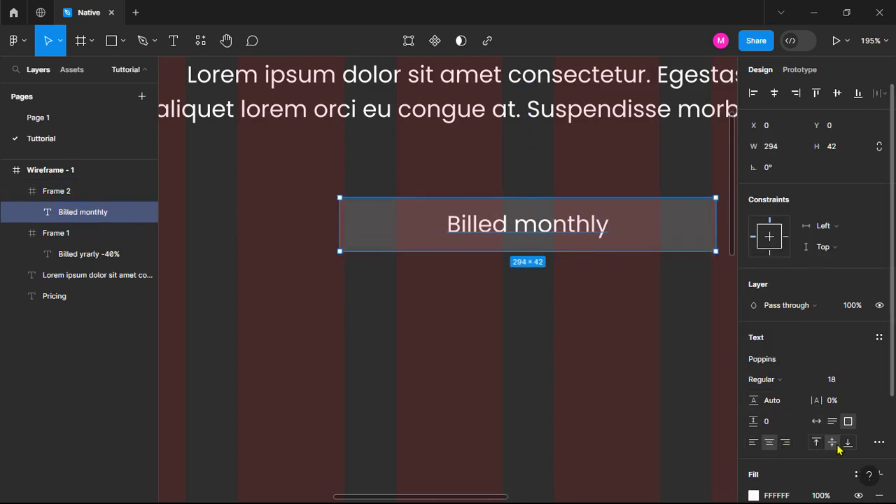
pyautogui.click(786, 441)
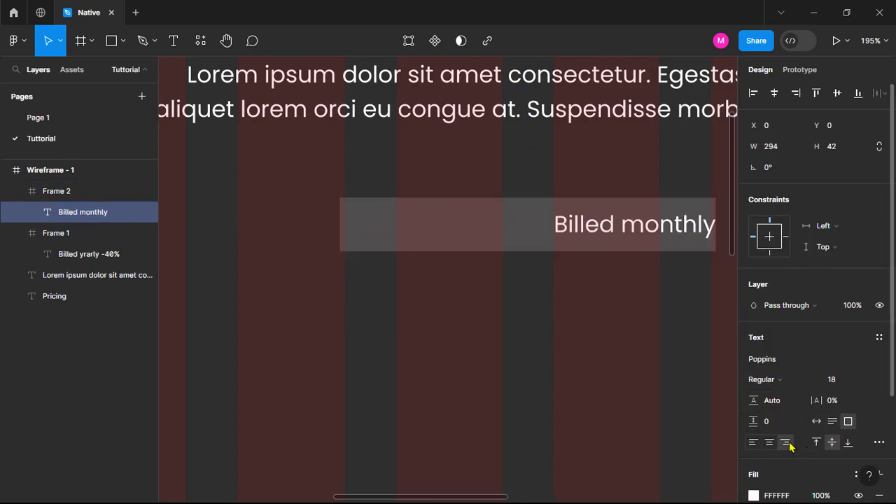
pyautogui.click(606, 312)
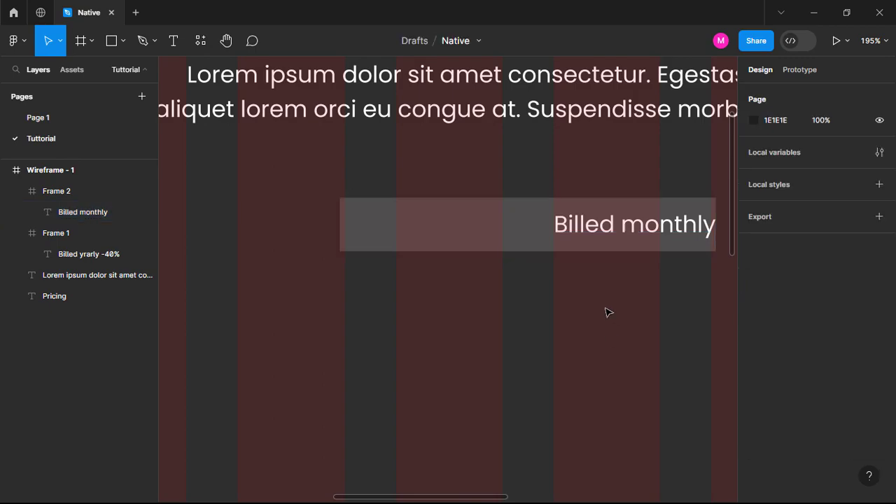
# Move the green "Billed yrarly -40%" frame above the grey "Billed monthly" frame in the layer order.
pyautogui.click(526, 237)
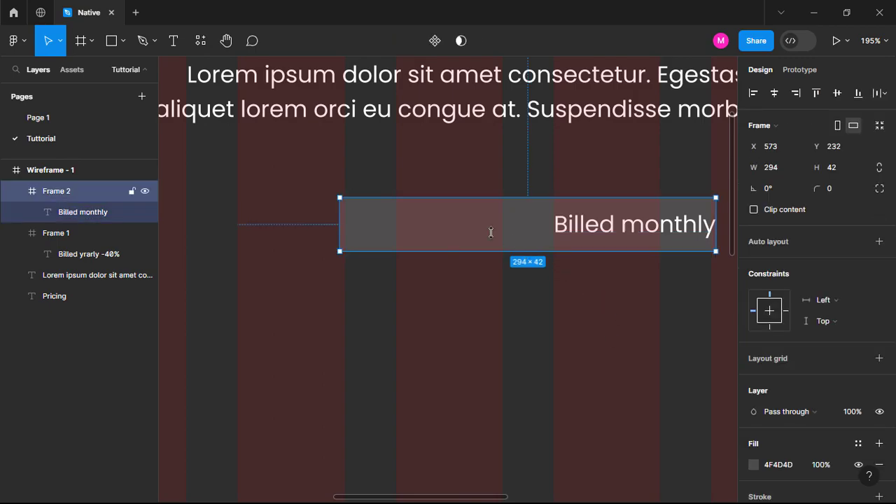
pyautogui.click(60, 236)
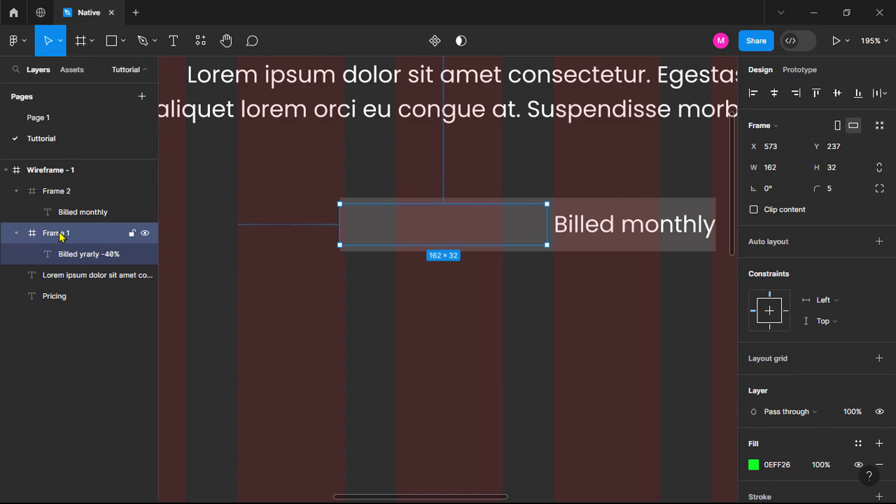
pyautogui.moveTo(61, 236); pyautogui.dragTo(53, 183)
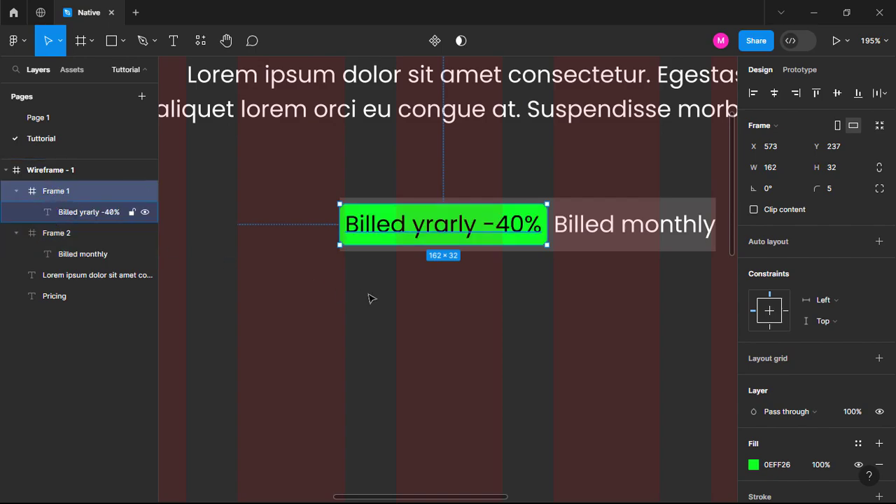
pyautogui.click(423, 315)
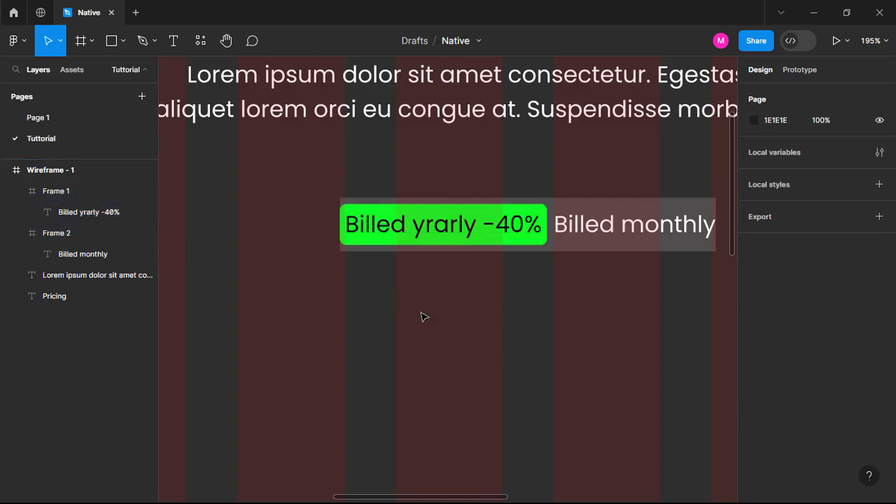
pyautogui.click(587, 214)
pyautogui.moveTo(528, 201); pyautogui.dragTo(529, 203)
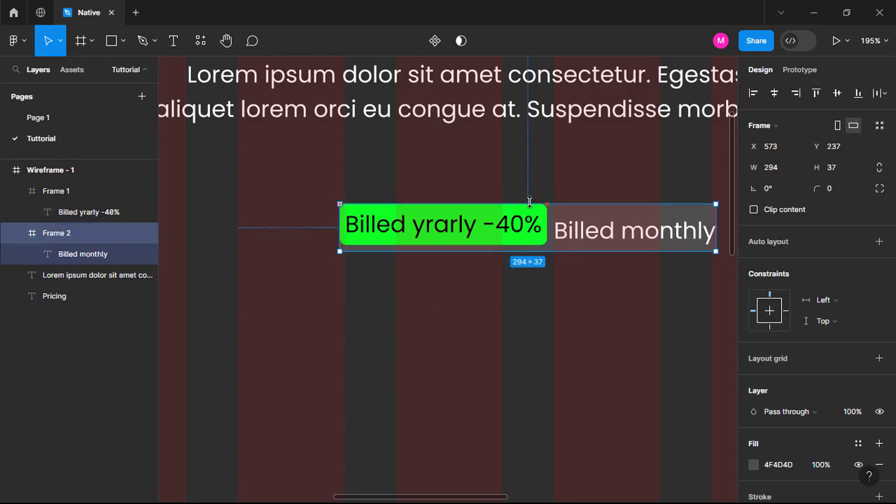
pyautogui.hotkey('ctrl', 'z')
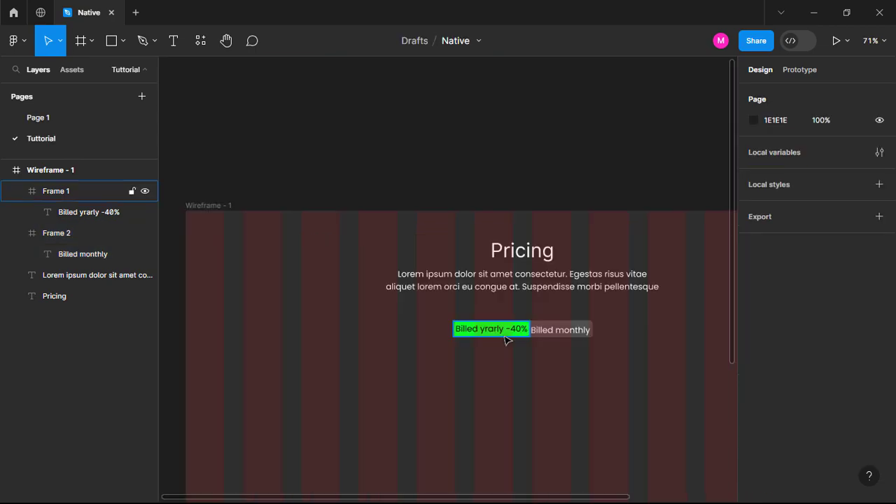
# Group the green and grey billing frames and move the group up, centred below the paragraph at about X 570, Y 224.
pyautogui.click(505, 336)
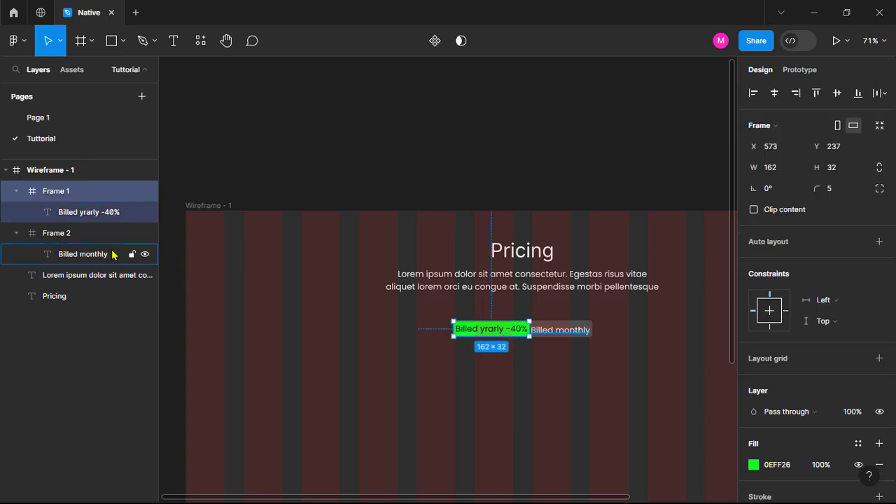
pyautogui.keyDown('shift'); pyautogui.click(56, 239); pyautogui.keyUp('shift')
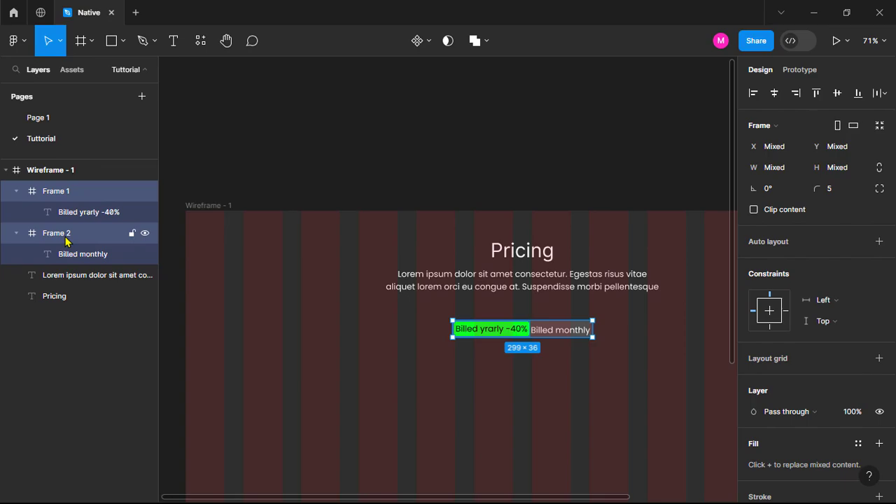
pyautogui.hotkey('ctrl', 'g')
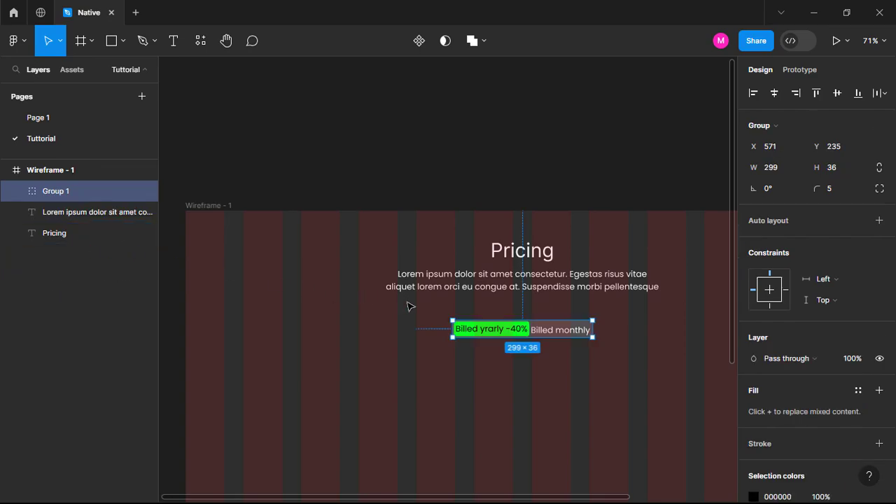
pyautogui.moveTo(520, 331); pyautogui.dragTo(519, 327)
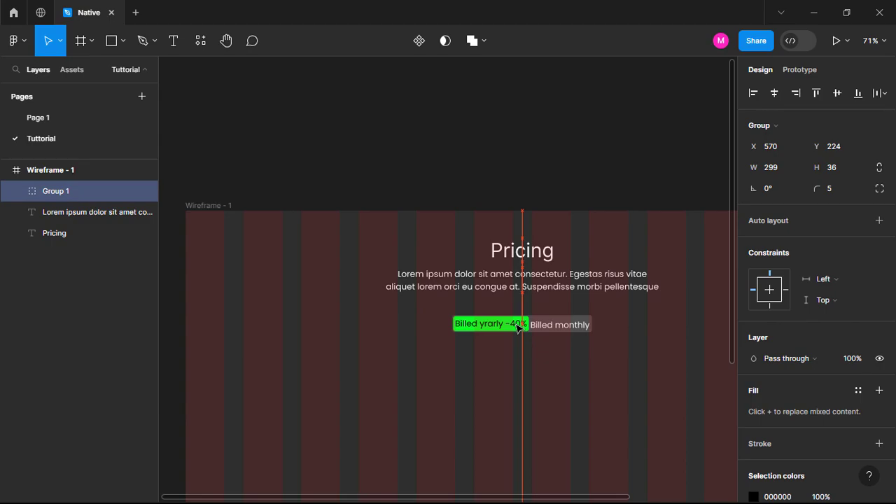
pyautogui.click(532, 190)
# Draw a rectangle about 1041 × 617 below the billing toggle in the frame.
pyautogui.scroll(-3, 427, 230)
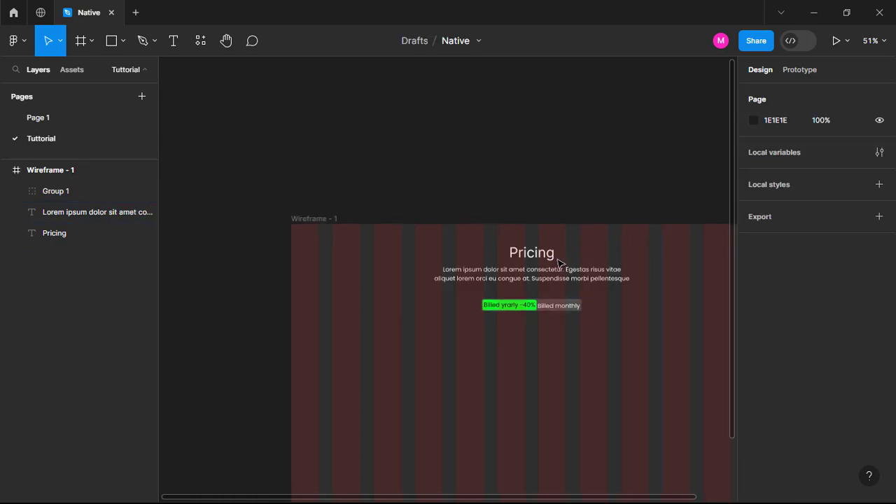
pyautogui.click(113, 42)
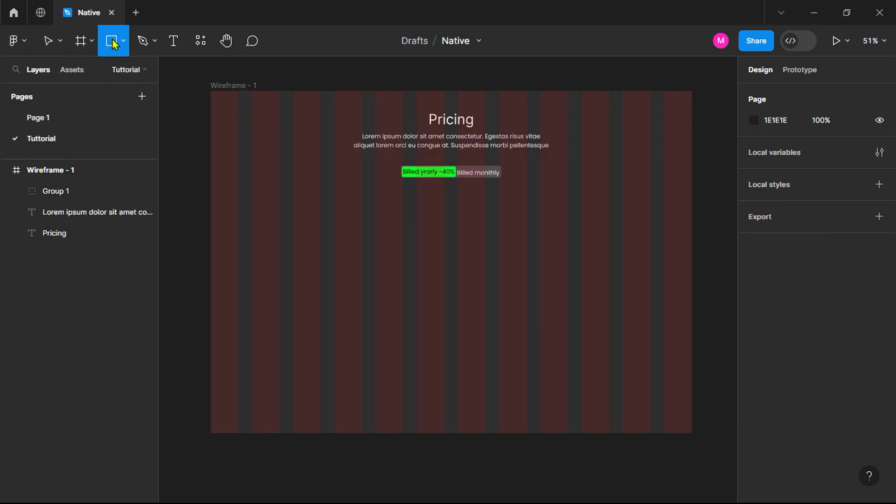
pyautogui.moveTo(280, 196)
pyautogui.mouseDown()
pyautogui.moveTo(315, 261)
pyautogui.moveTo(520, 330)
pyautogui.moveTo(650, 360)
pyautogui.moveTo(625, 359)
pyautogui.mouseUp()
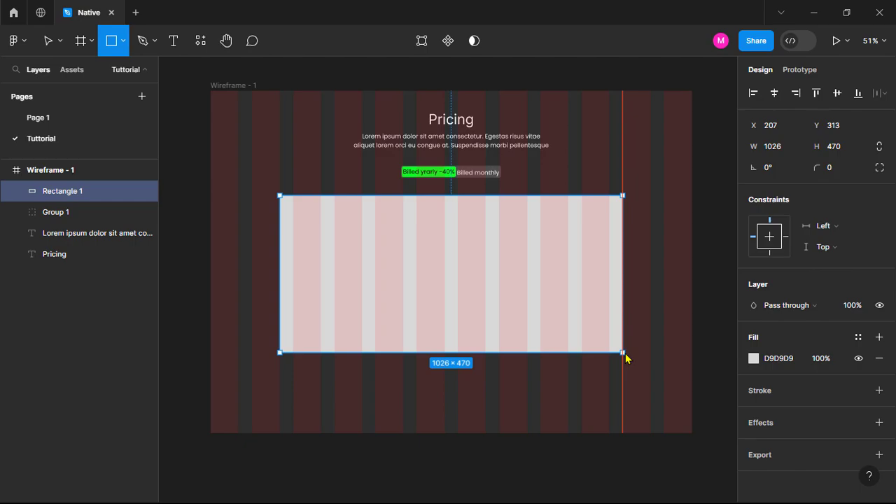
pyautogui.moveTo(626, 359); pyautogui.dragTo(629, 408)
# Reduce the rectangle's width to one third of its size, giving 347.
pyautogui.click(793, 149)
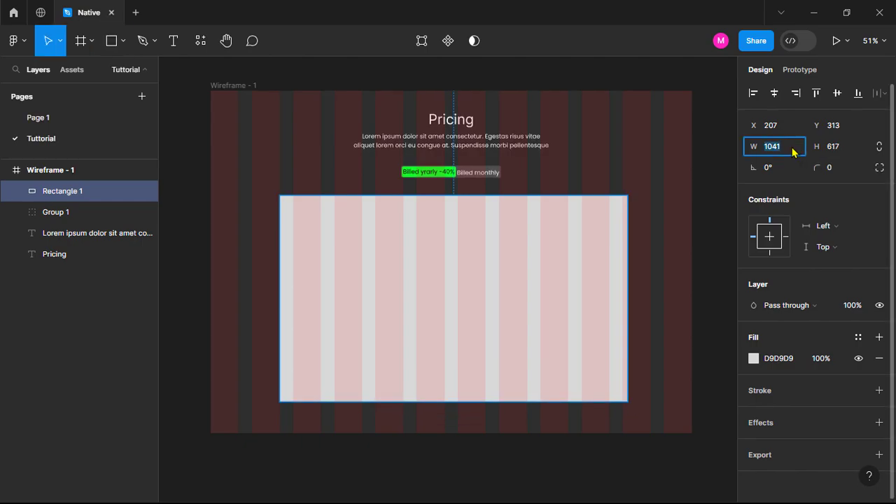
pyautogui.click(793, 151)
pyautogui.write('/3')
pyautogui.press('Return')
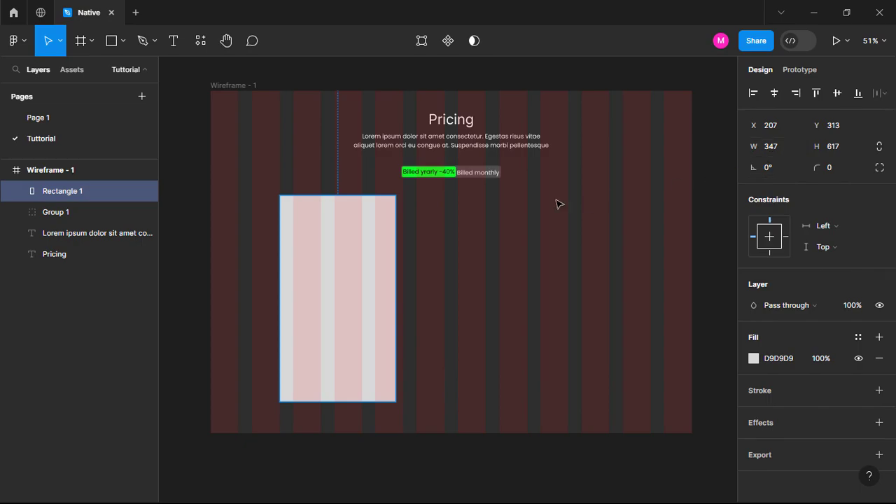
# Move the rectangle below the billing toggle to about Y 297 and centre it horizontally in the frame.
pyautogui.moveTo(355, 275); pyautogui.dragTo(452, 266)
pyautogui.click(726, 262)
pyautogui.click(434, 173)
pyautogui.click(466, 250)
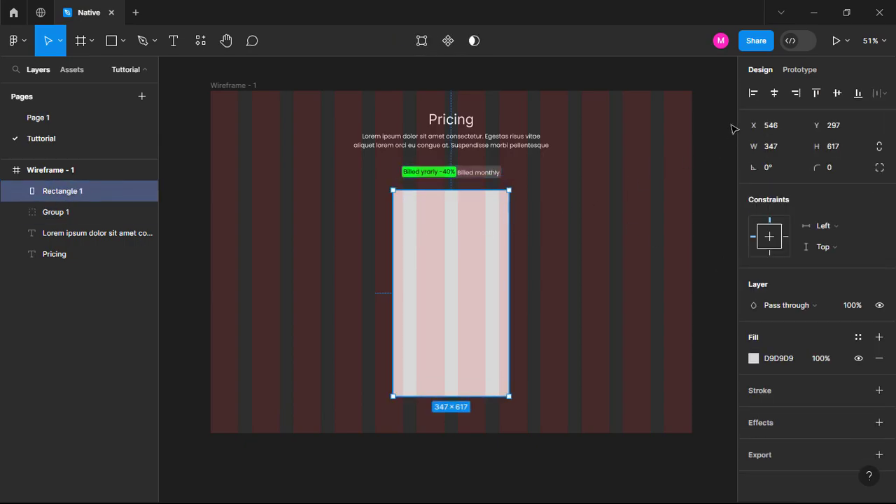
pyautogui.click(774, 98)
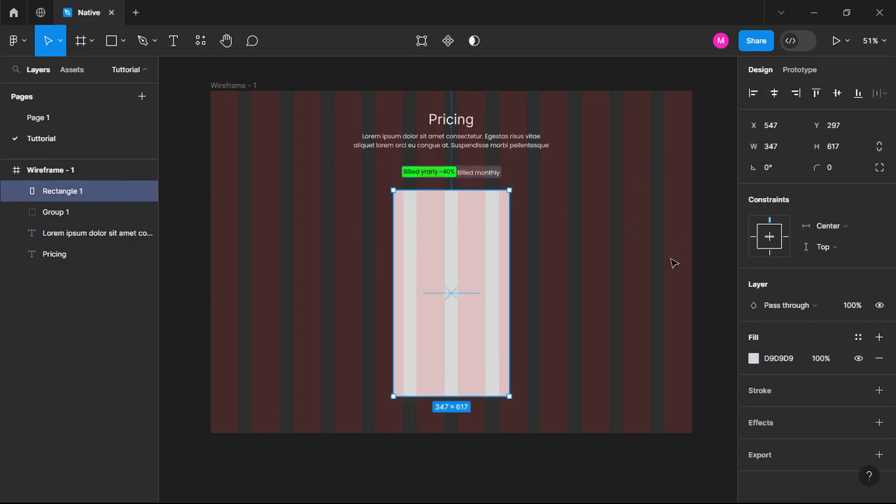
pyautogui.click(707, 260)
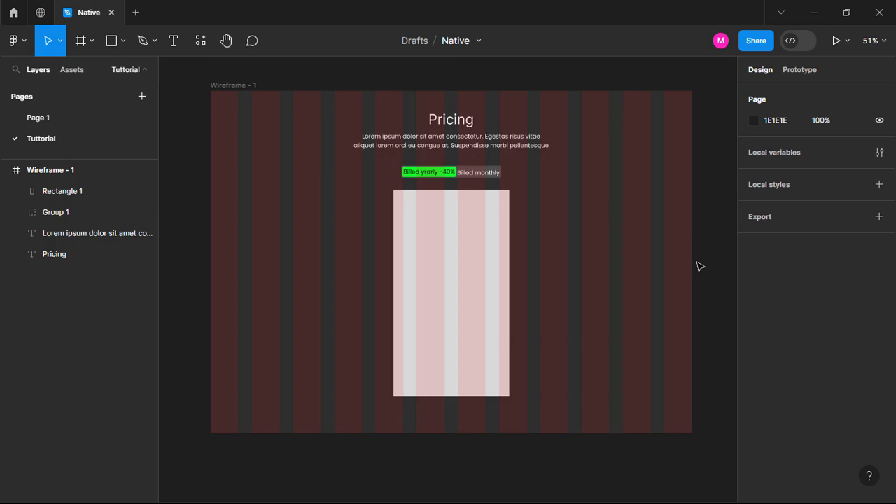
# Change the frame's layout grid from columns to 12 rows.
pyautogui.hotkey('ctrl', 'a')
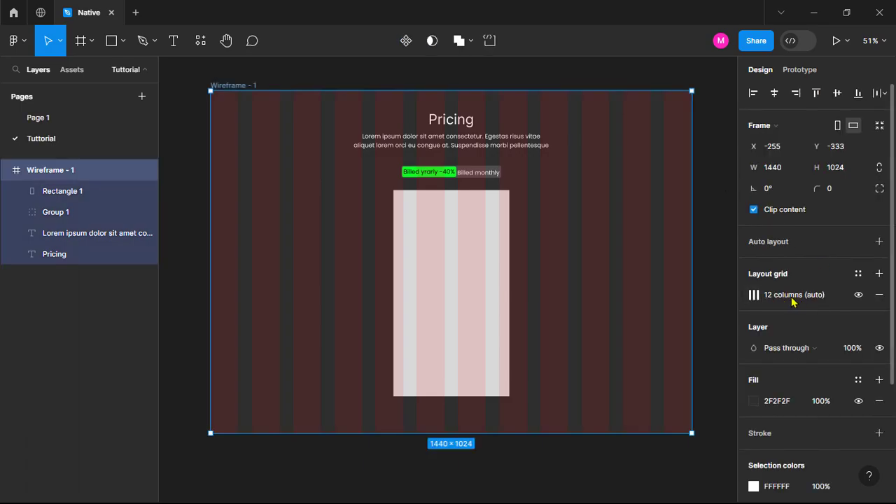
pyautogui.click(759, 296)
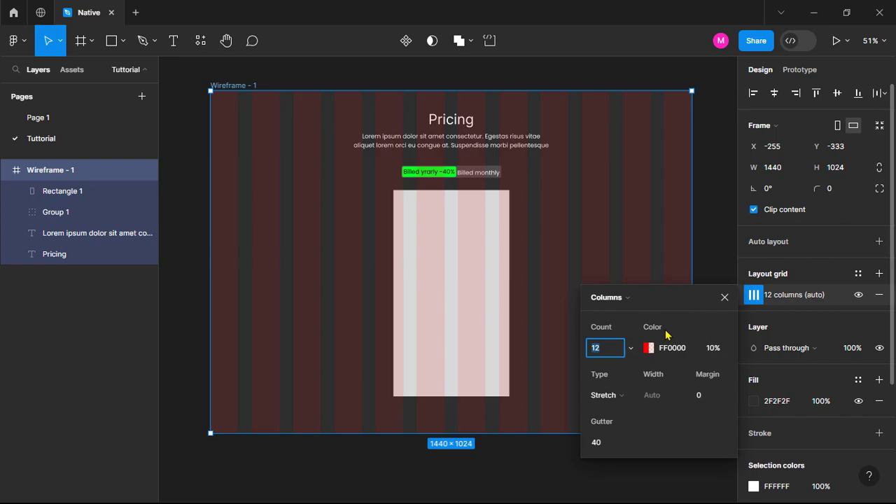
pyautogui.click(637, 301)
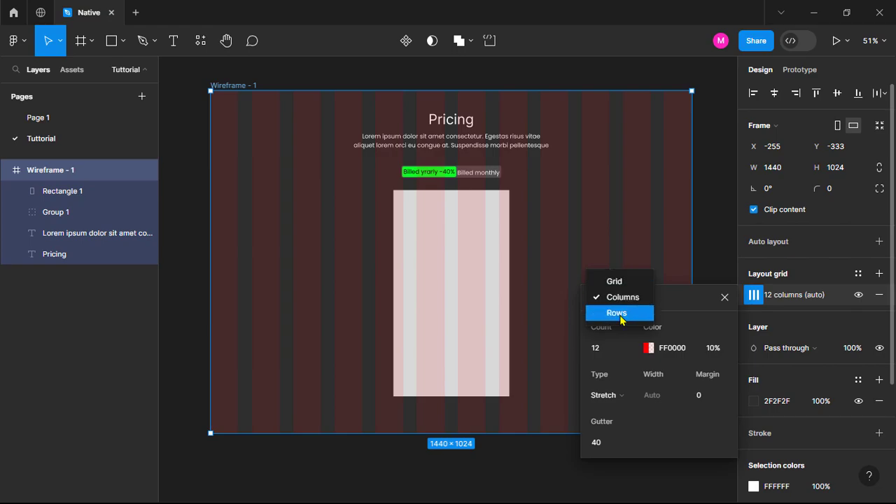
pyautogui.click(617, 313)
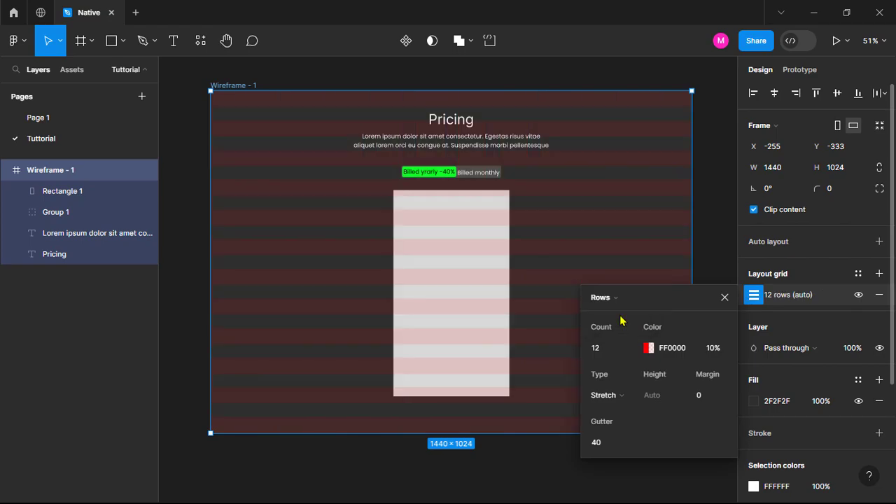
pyautogui.click(420, 223)
# Add the text "Startup" near the top of the rectangle and set its font to Poppins.
pyautogui.press('t')
pyautogui.click(431, 213)
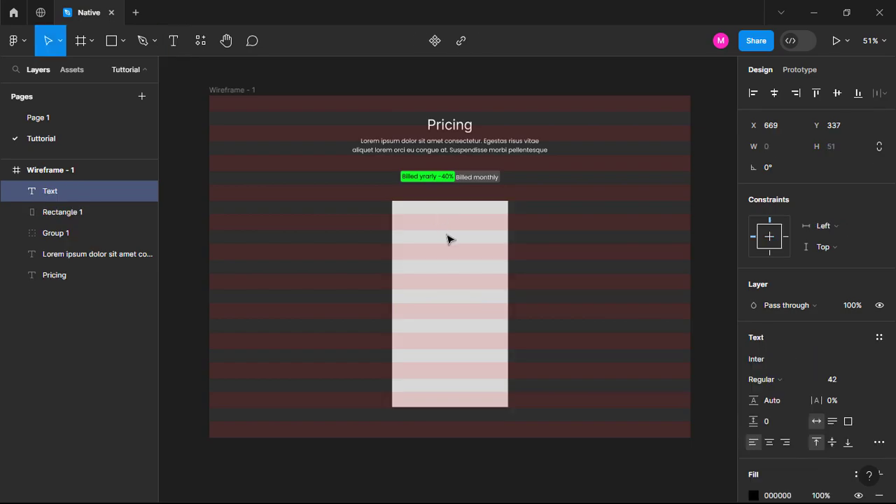
pyautogui.write('Startup')
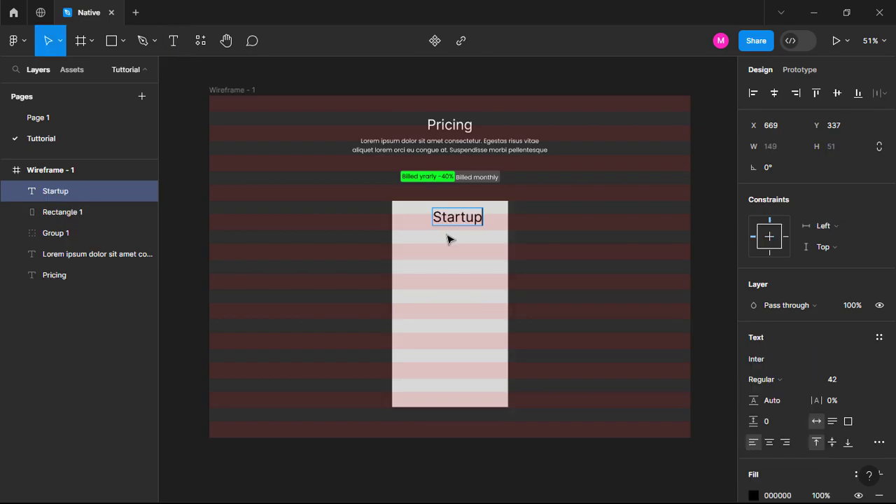
pyautogui.hotkey('ctrl', 'a')
pyautogui.click(775, 362)
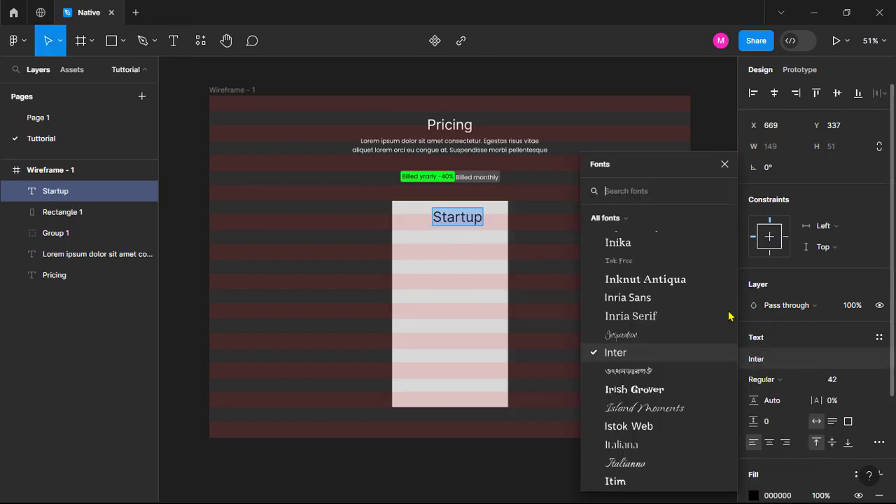
pyautogui.write('pop')
pyautogui.click(633, 214)
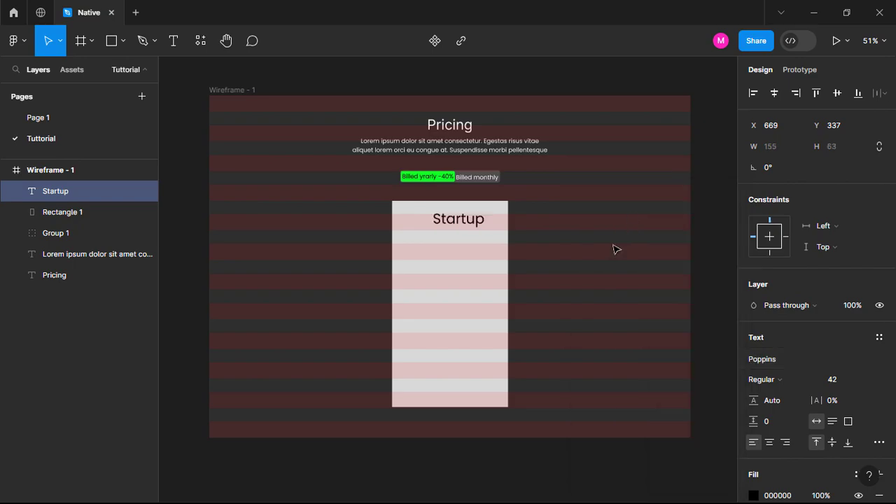
# Make the "Startup" text SemiBold at size 25 and fill it with the document's bright green.
pyautogui.scroll(-2, 756, 376)
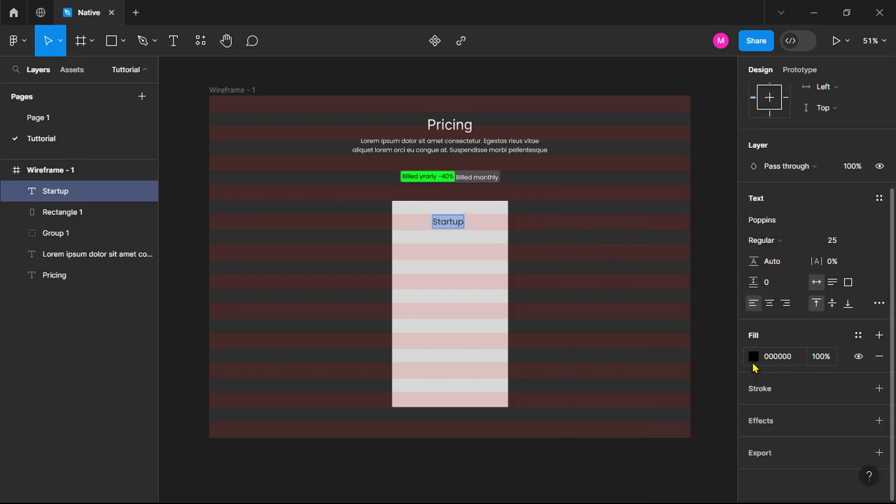
pyautogui.click(753, 357)
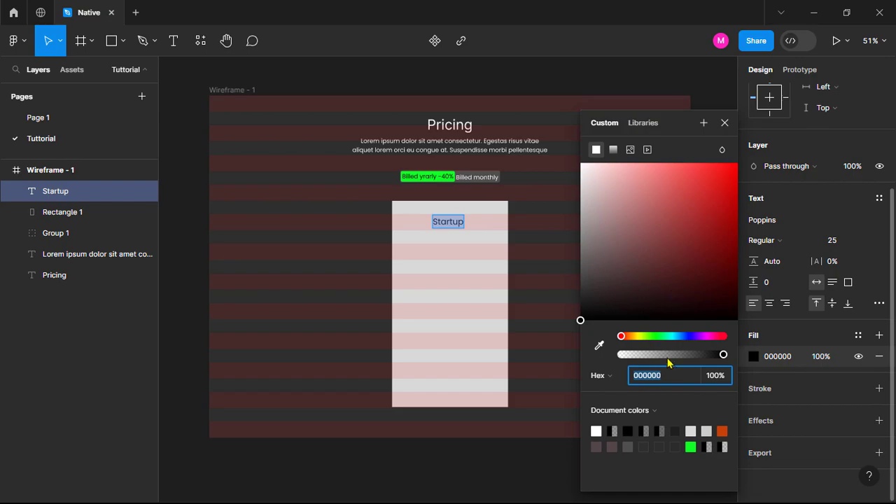
pyautogui.click(690, 447)
pyautogui.press('Tab')
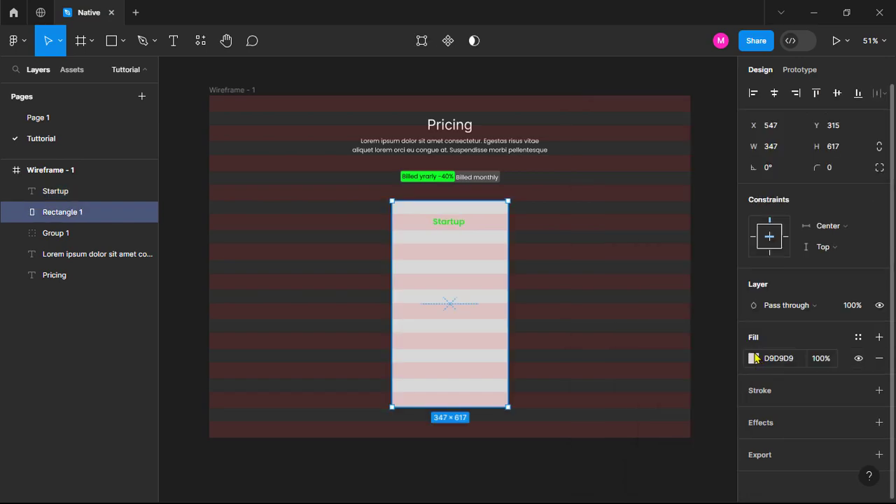
# Give the card rectangle a white FFFFFF inside stroke and remove its grey fill.
pyautogui.click(880, 390)
pyautogui.click(753, 411)
pyautogui.moveTo(605, 215); pyautogui.dragTo(540, 76)
pyautogui.click(800, 390)
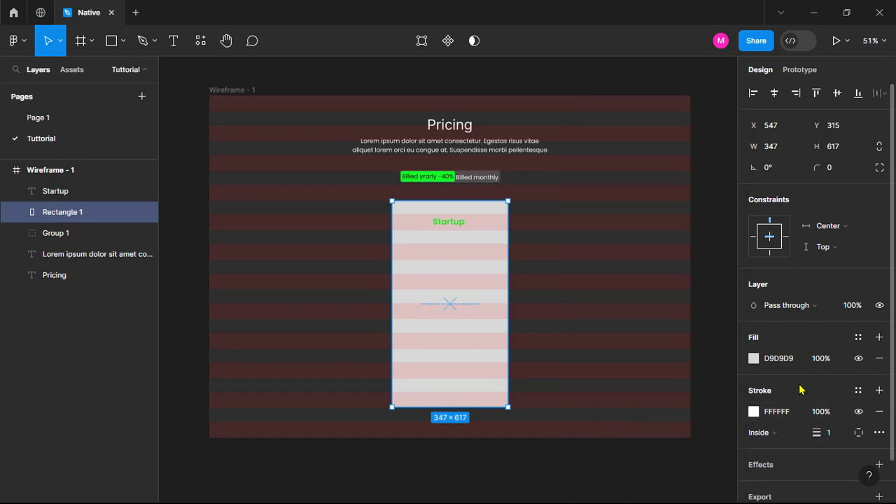
pyautogui.click(879, 359)
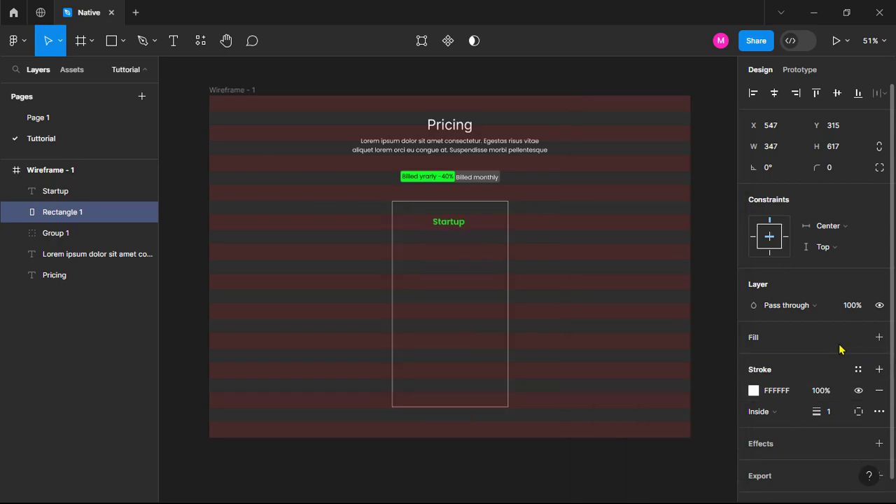
# Set the card outline's stroke weight to 2 and its corner radius to about 49.
pyautogui.click(829, 415)
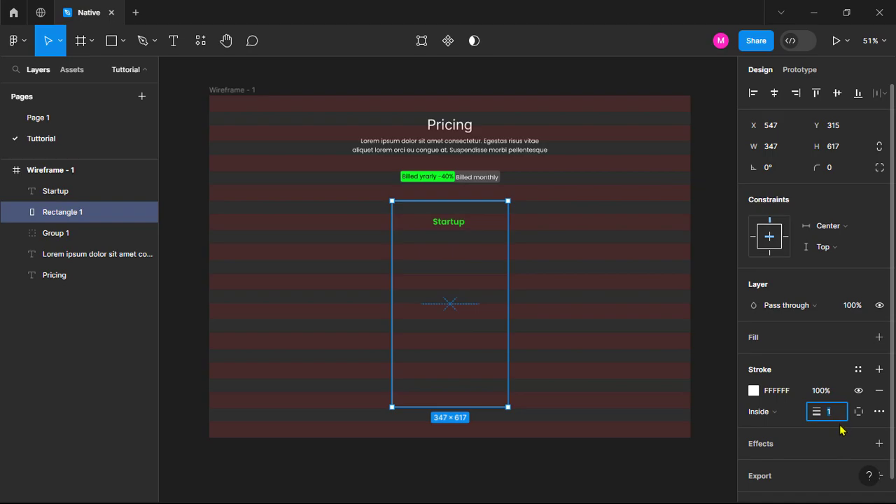
pyautogui.write('2')
pyautogui.click(837, 168)
pyautogui.write('2')
pyautogui.press('BackSpace')
pyautogui.write('31')
pyautogui.press('Return')
pyautogui.write('50')
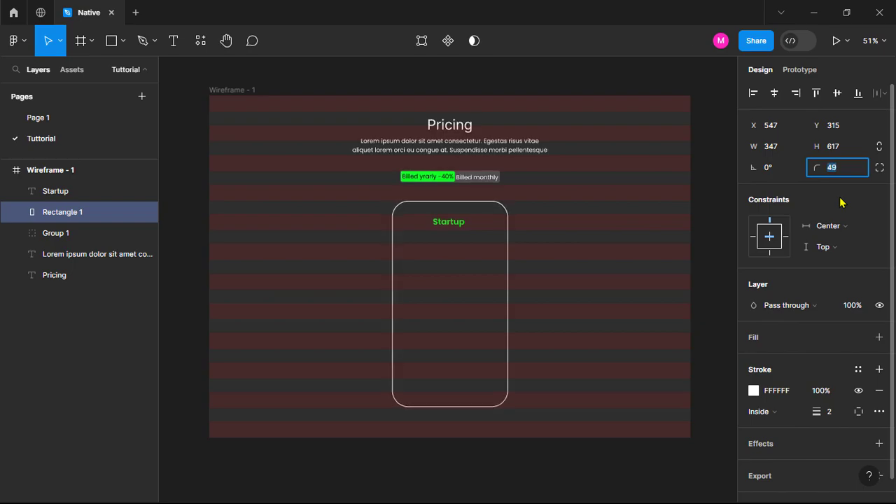
pyautogui.press('Return')
pyautogui.click(541, 474)
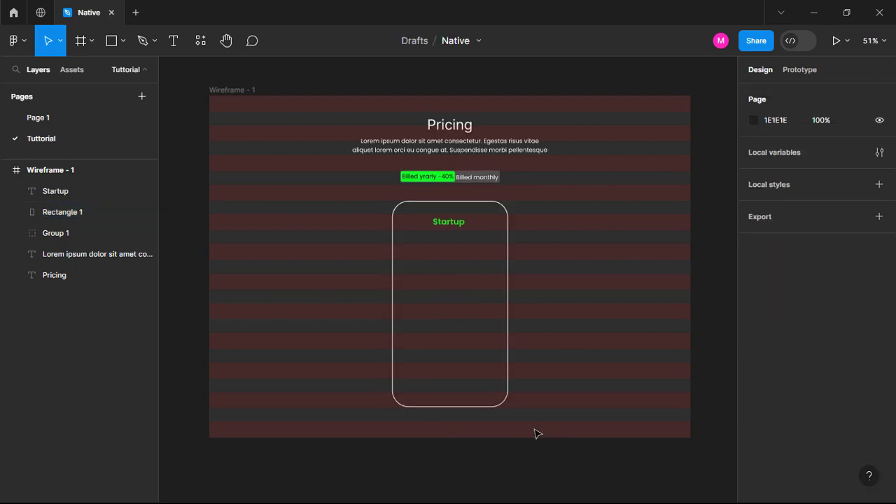
# Add a white SemiBold "$8" text centred under "Startup", with size 55 and letter spacing -7%.
pyautogui.click(173, 40)
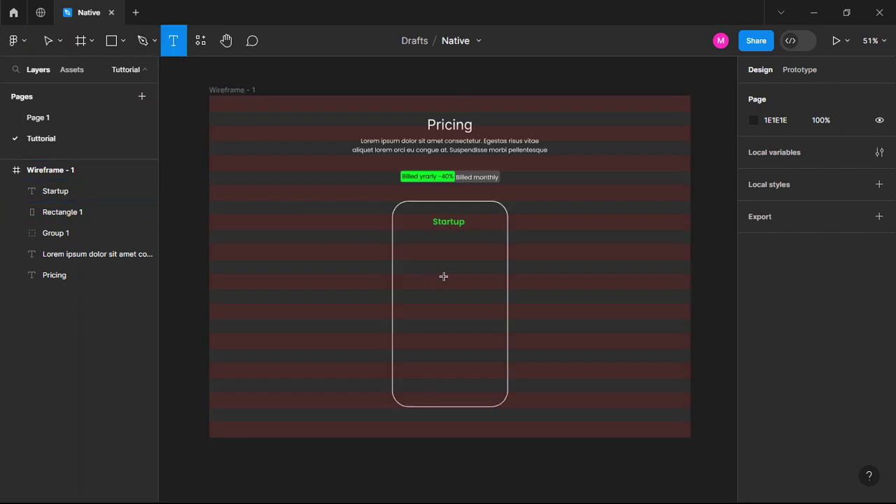
pyautogui.click(447, 234)
pyautogui.write('$8')
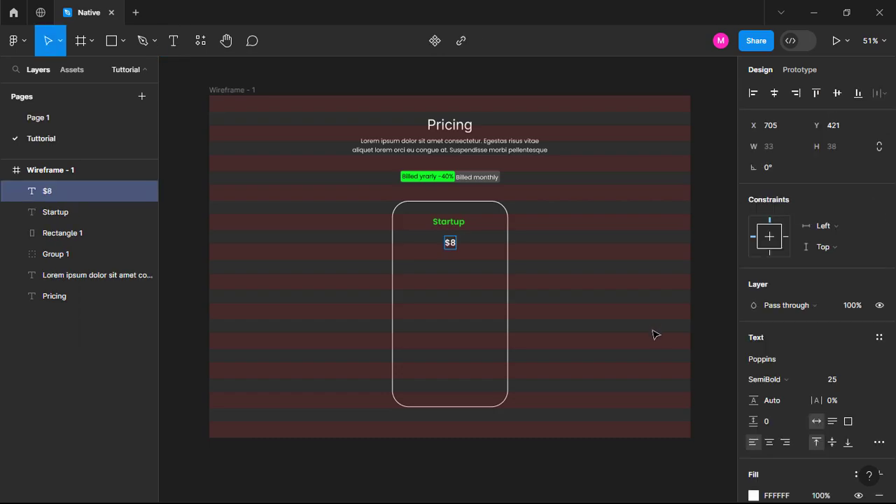
pyautogui.press('Escape')
pyautogui.click(831, 379)
pyautogui.write('41')
pyautogui.press('Return')
pyautogui.click(726, 353)
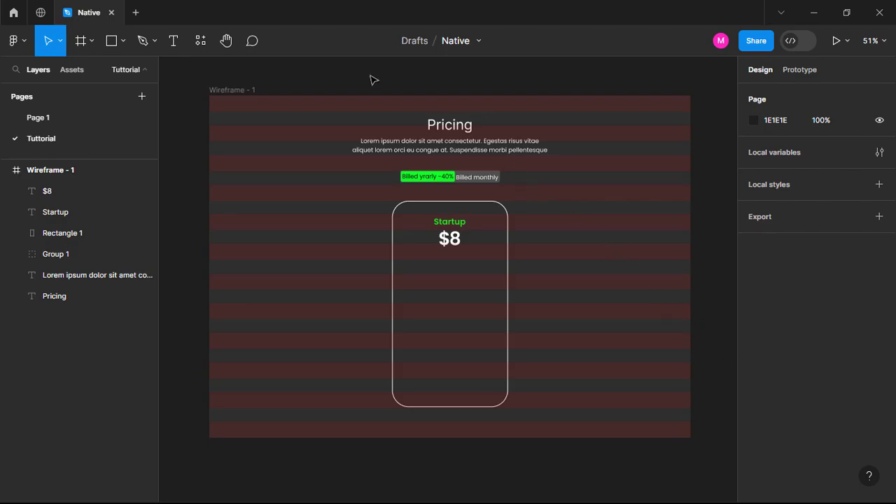
# Add the text "per month" below the $8 price and set its size to 20.
pyautogui.click(175, 43)
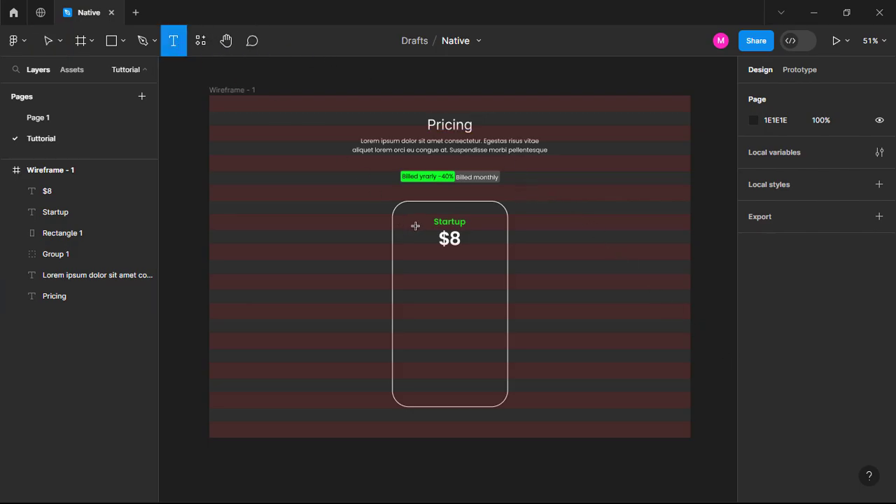
pyautogui.click(441, 255)
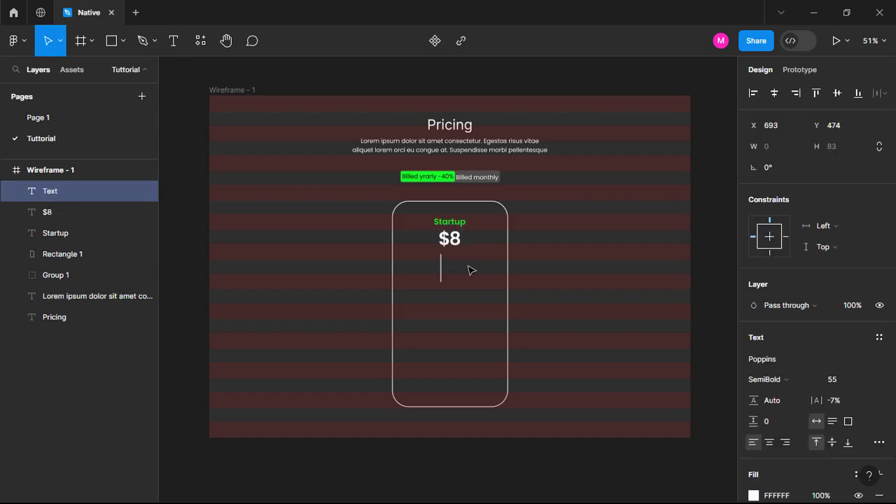
pyautogui.write('per mo')
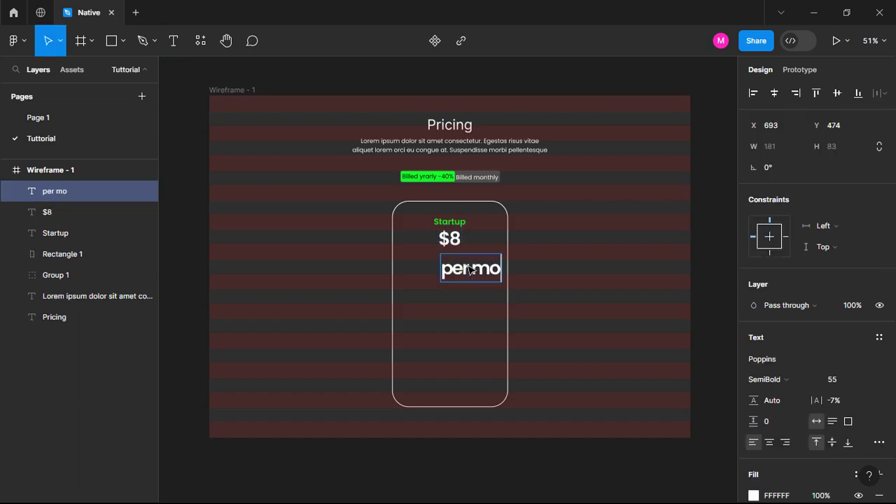
pyautogui.write('nth')
pyautogui.hotkey('ctrl', 'a')
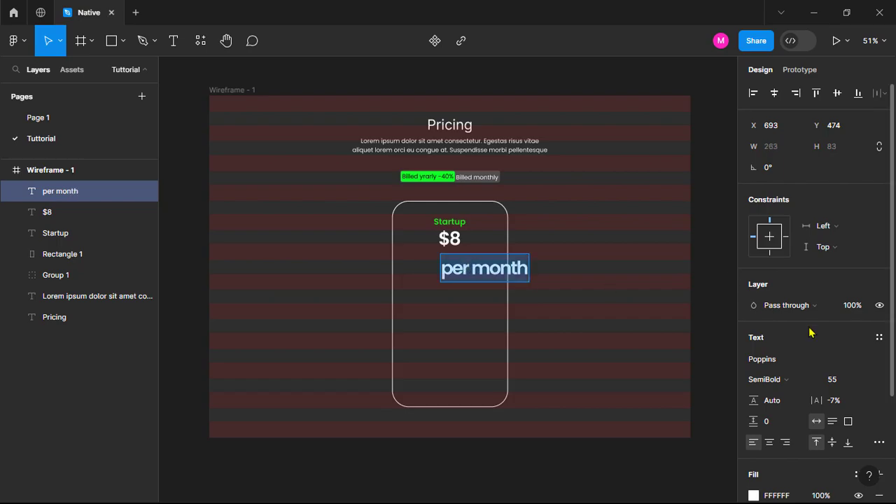
pyautogui.click(833, 380)
pyautogui.write('20')
pyautogui.press('Return')
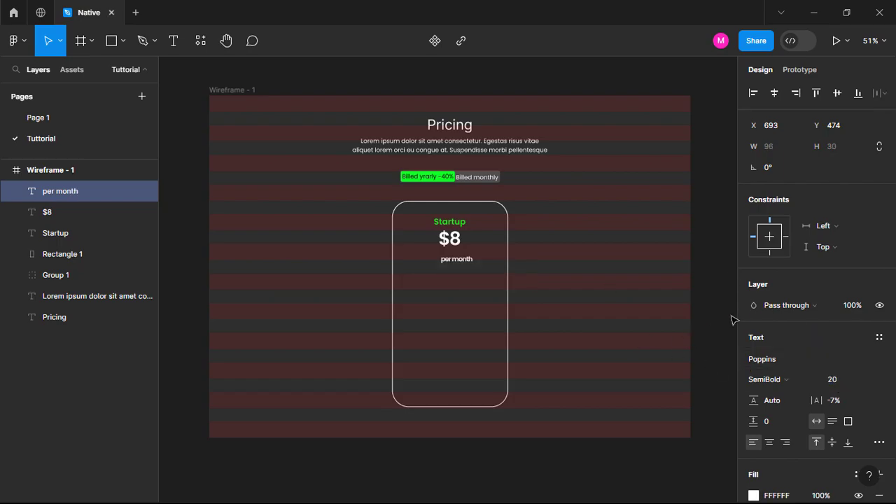
pyautogui.press('Escape')
pyautogui.click(720, 285)
# Centre "per month" directly beneath the price, reduce its size to 16 and colour it grey 989898.
pyautogui.moveTo(466, 262); pyautogui.dragTo(459, 258)
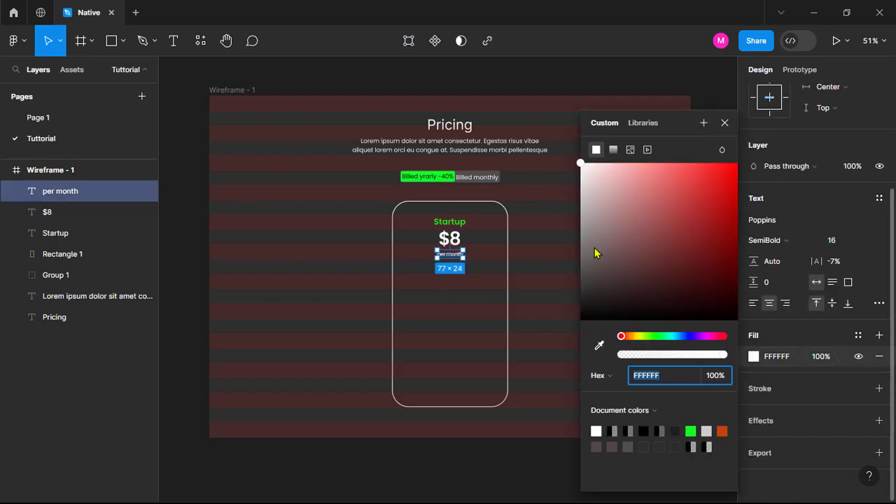
pyautogui.moveTo(595, 253); pyautogui.dragTo(574, 234)
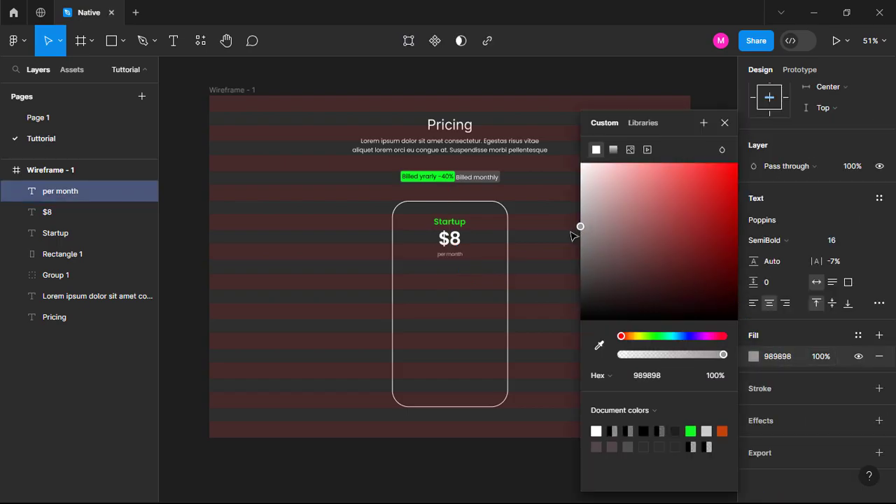
pyautogui.click(548, 478)
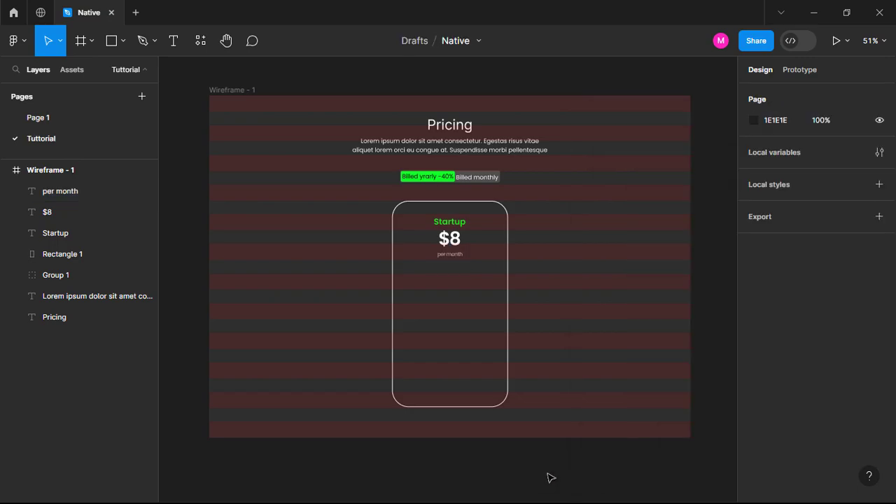
# Add the feature text "Accesss to all modules" inside the card below "per month".
pyautogui.hotkey('shift', '0')
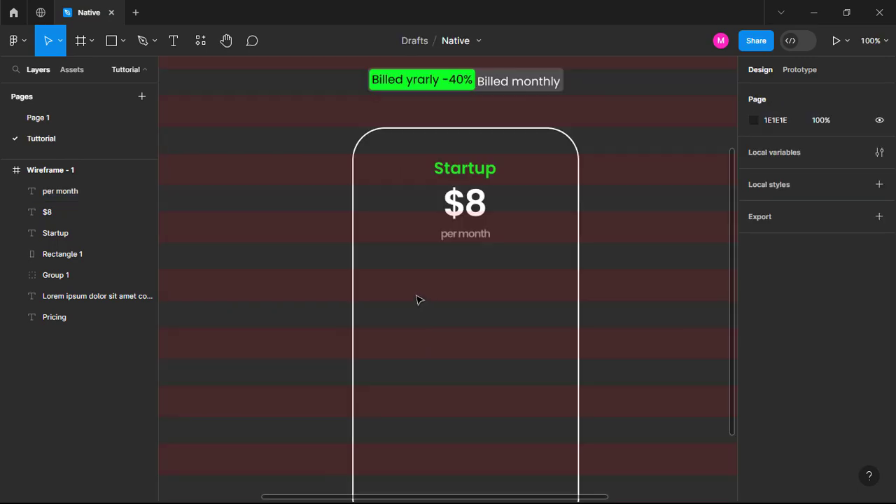
pyautogui.click(174, 42)
pyautogui.click(420, 290)
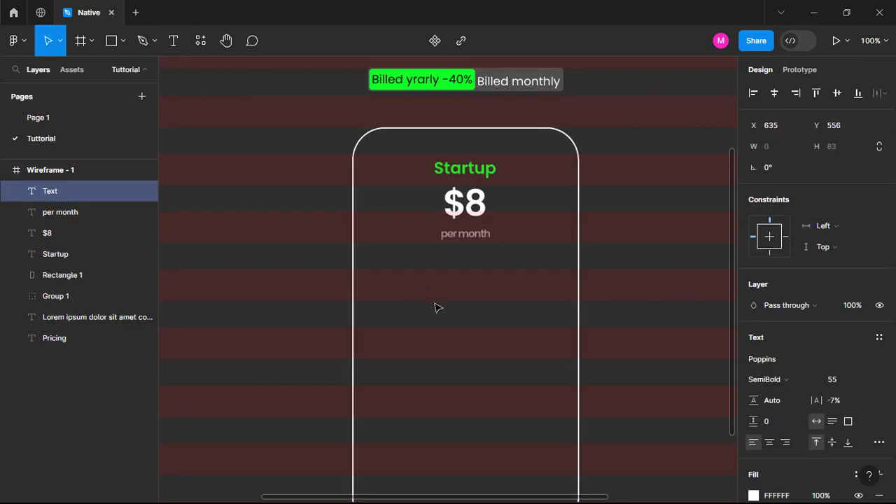
pyautogui.write('Acces')
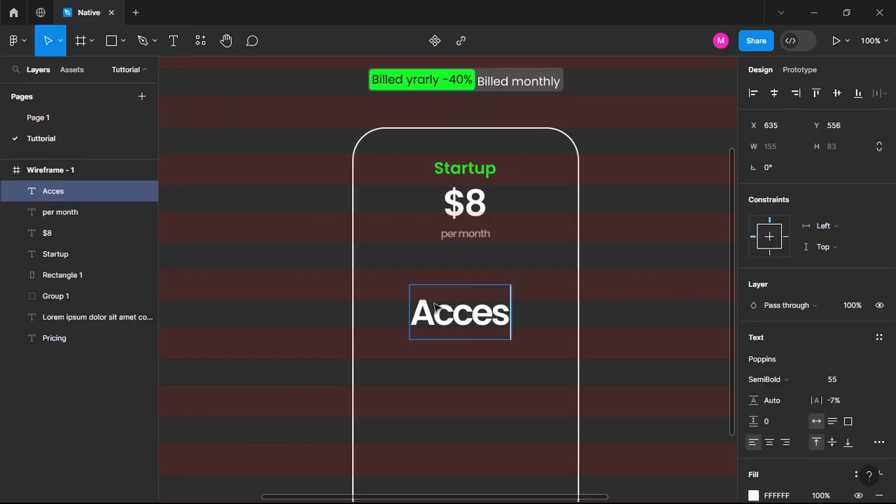
pyautogui.write('ss to all modules')
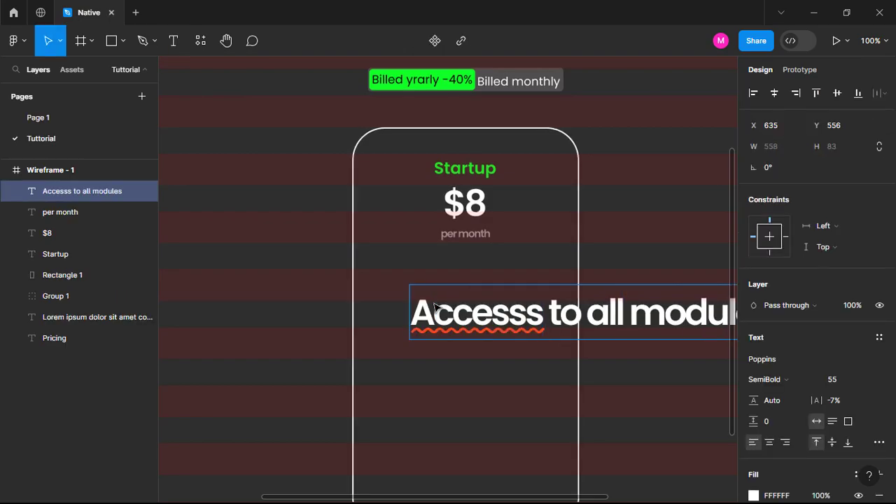
# Set the "Accesss to all modules" text to size 20 in Regular weight.
pyautogui.tripleClick(434, 308)
pyautogui.click(843, 382)
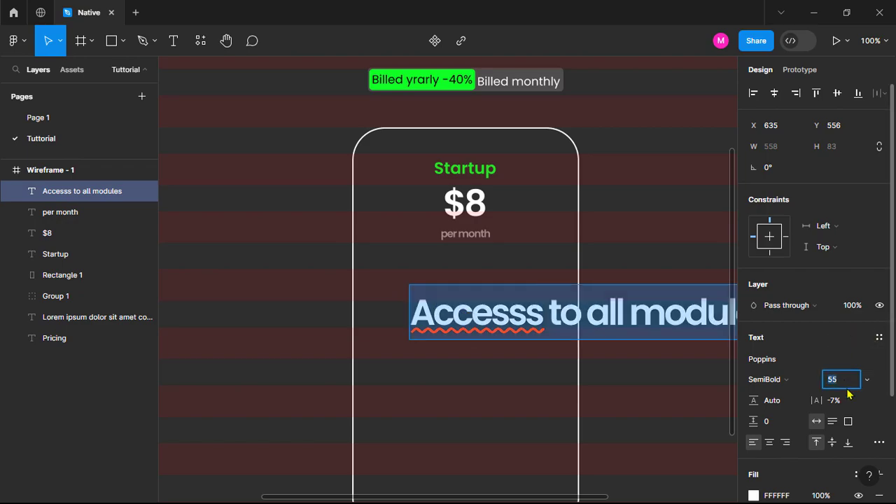
pyautogui.write('20')
pyautogui.press('Return')
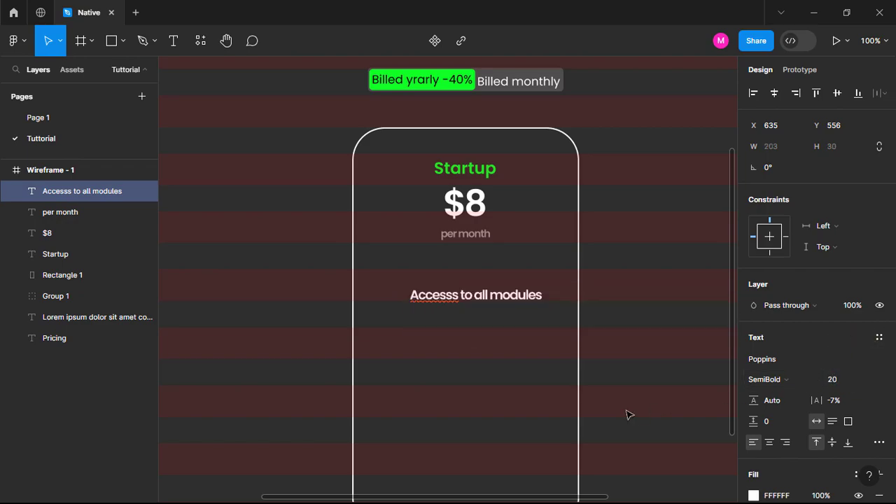
pyautogui.click(778, 384)
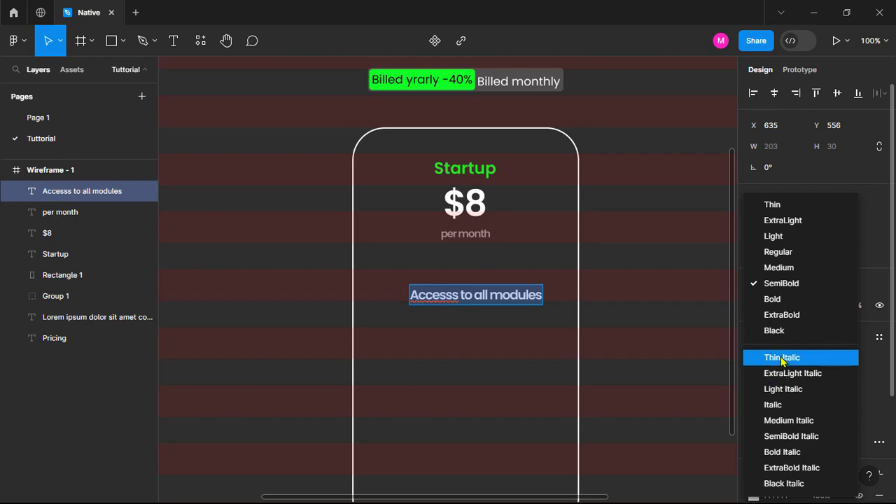
pyautogui.click(779, 253)
pyautogui.click(560, 260)
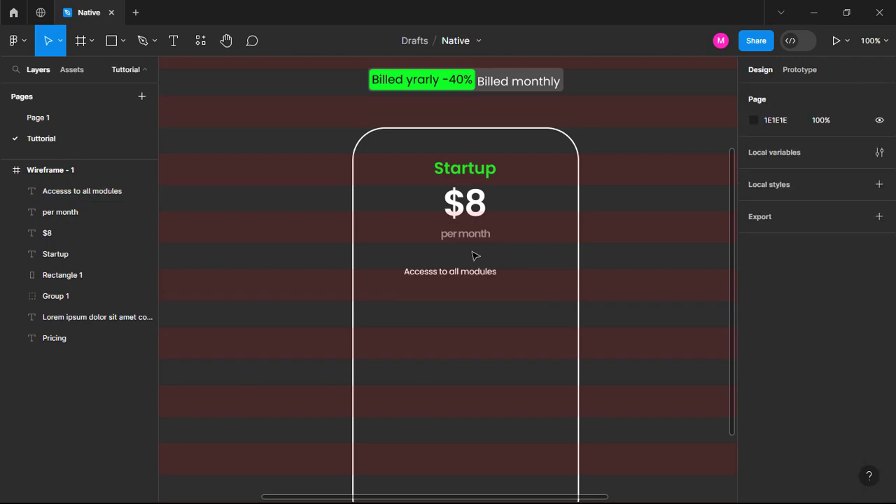
# Search the plugins for "icon" and run Font Awesome Icons.
pyautogui.click(201, 42)
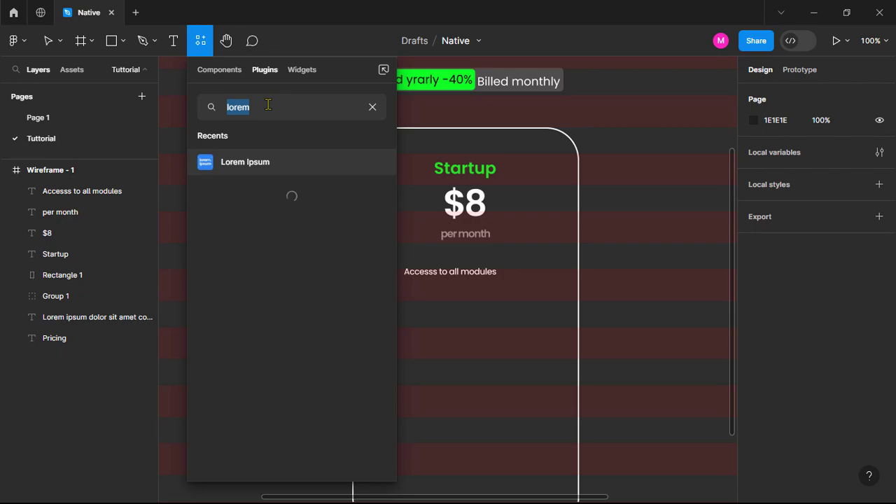
pyautogui.press('BackSpace')
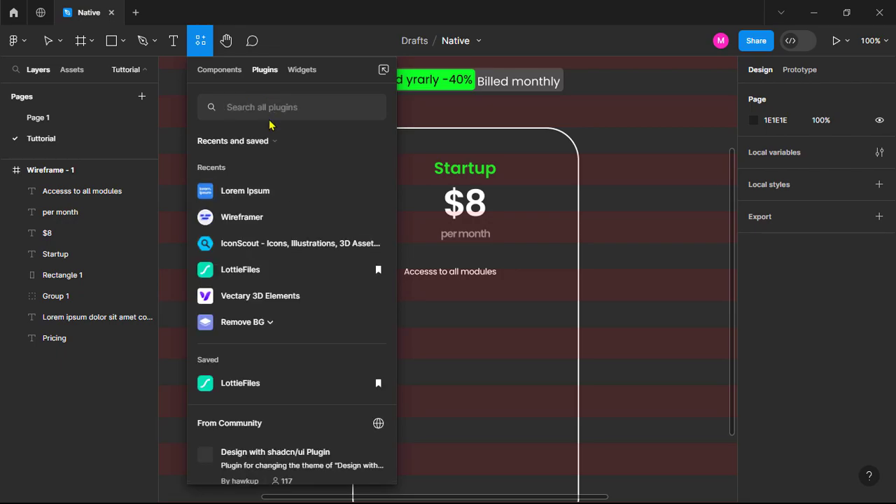
pyautogui.write('ico')
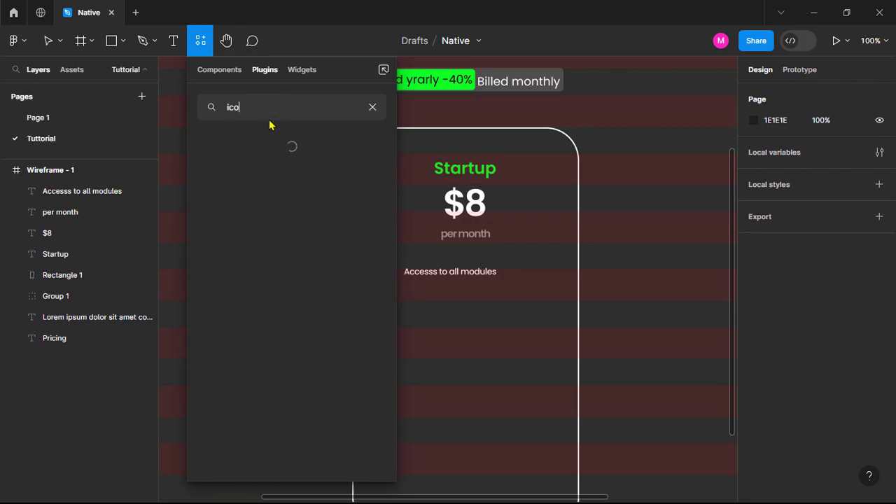
pyautogui.write('ns')
pyautogui.press('BackSpace')
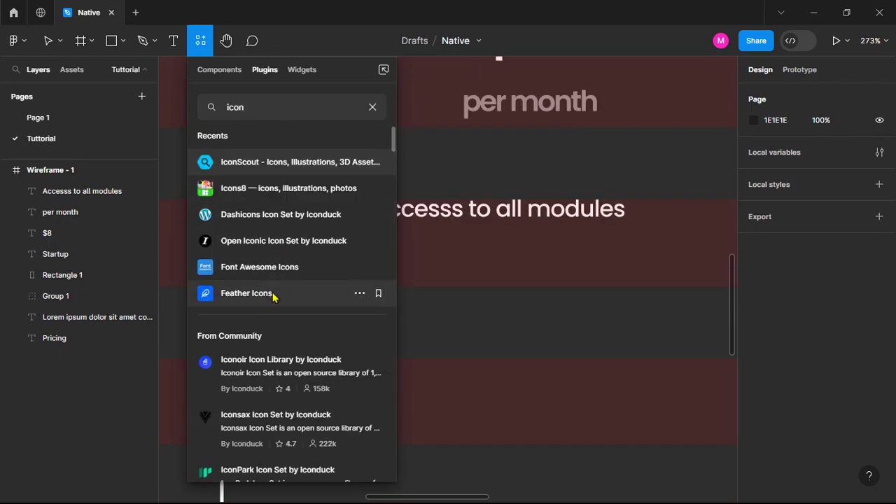
pyautogui.click(284, 266)
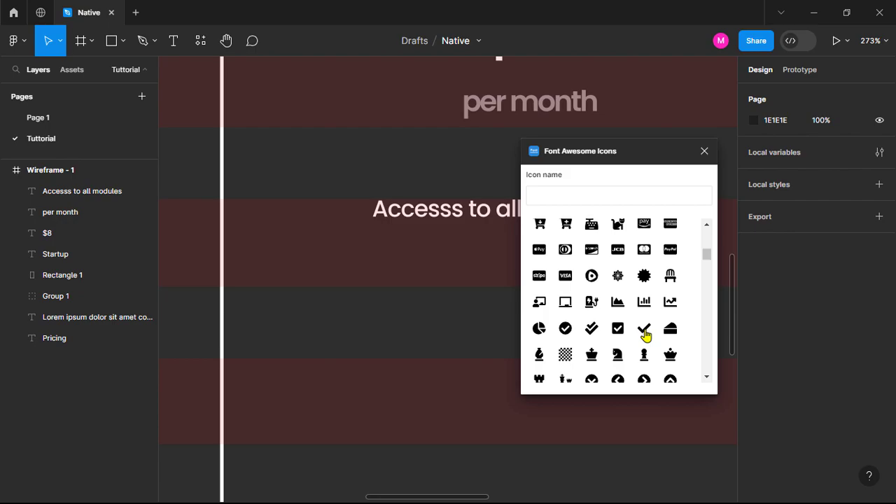
# Insert the plain check icon and place it in front of the feature text.
pyautogui.click(645, 334)
pyautogui.moveTo(475, 311); pyautogui.dragTo(350, 219)
pyautogui.hotkey('ctrl', 'z')
pyautogui.moveTo(459, 276); pyautogui.dragTo(332, 188)
# Make the check icon 16 × 16, align it with the feature text and colour it white FFFFFF.
pyautogui.click(835, 172)
pyautogui.write('5')
pyautogui.press('Return')
pyautogui.hotkey('shift', 'Up')
pyautogui.click(754, 465)
pyautogui.moveTo(616, 231); pyautogui.dragTo(522, 122)
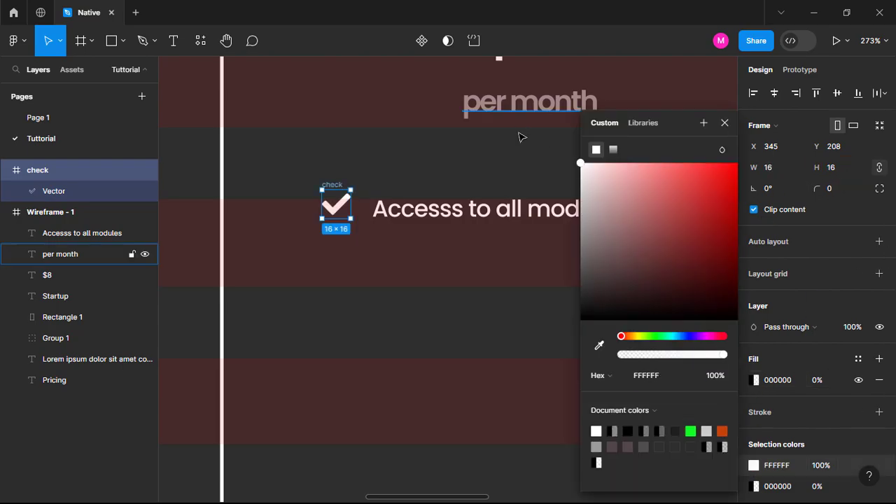
pyautogui.click(483, 165)
# Duplicate the check icon and feature text down the card to make seven roughly evenly spaced rows.
pyautogui.scroll(-4, 448, 210)
pyautogui.click(489, 217)
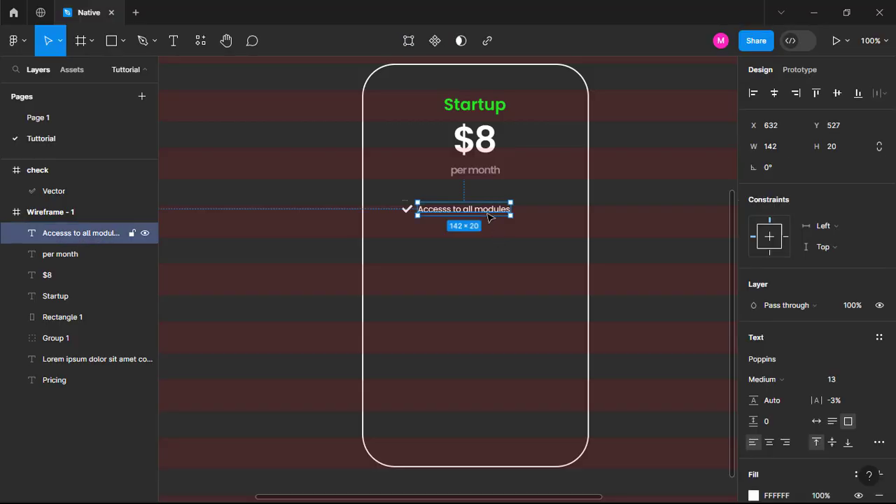
pyautogui.keyDown('shift'); pyautogui.click(406, 210); pyautogui.keyUp('shift')
pyautogui.moveTo(406, 214); pyautogui.dragTo(462, 353)
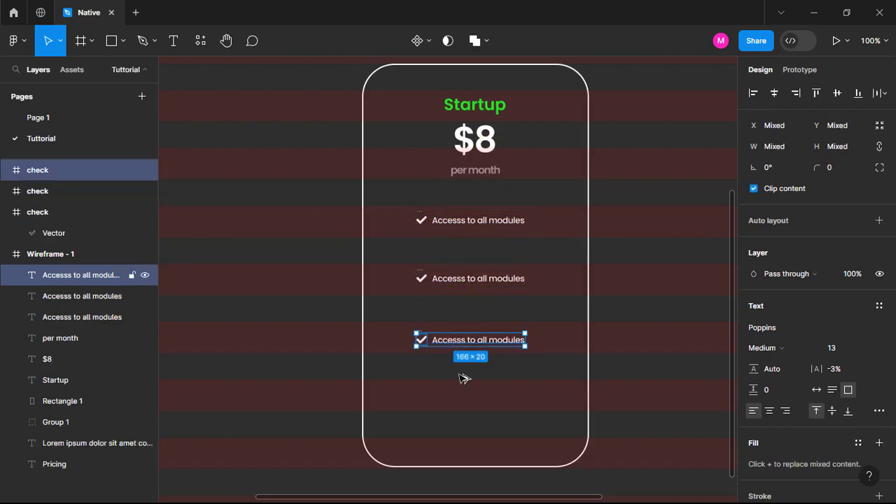
pyautogui.hotkey('ctrl', 'd')
pyautogui.click(418, 222)
pyautogui.moveTo(369, 212); pyautogui.dragTo(481, 376)
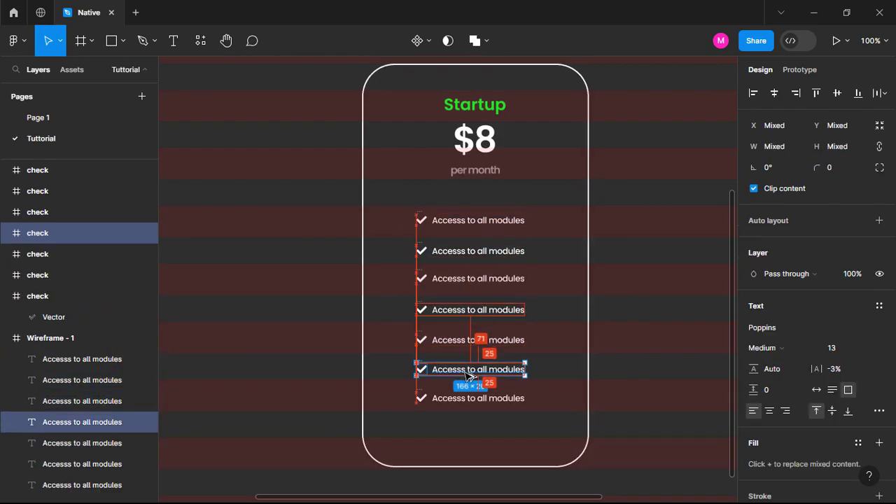
pyautogui.press('Escape')
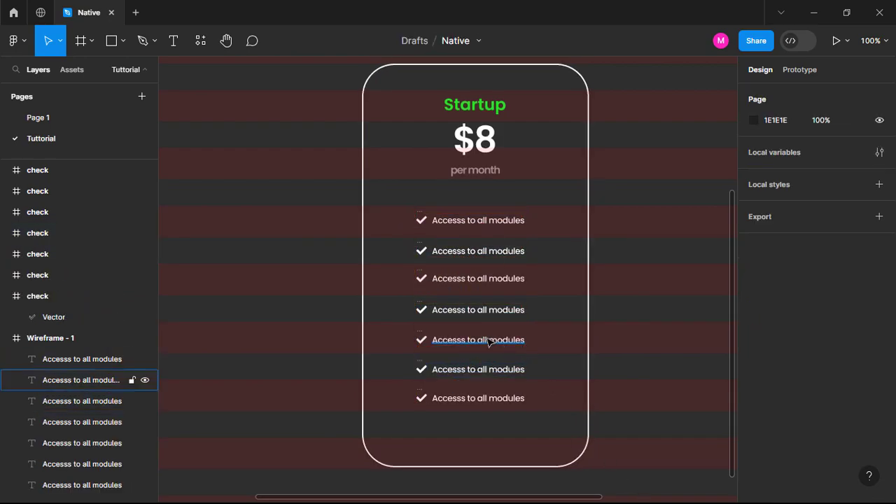
# Delete the check icons from the last three feature rows.
pyautogui.click(423, 336)
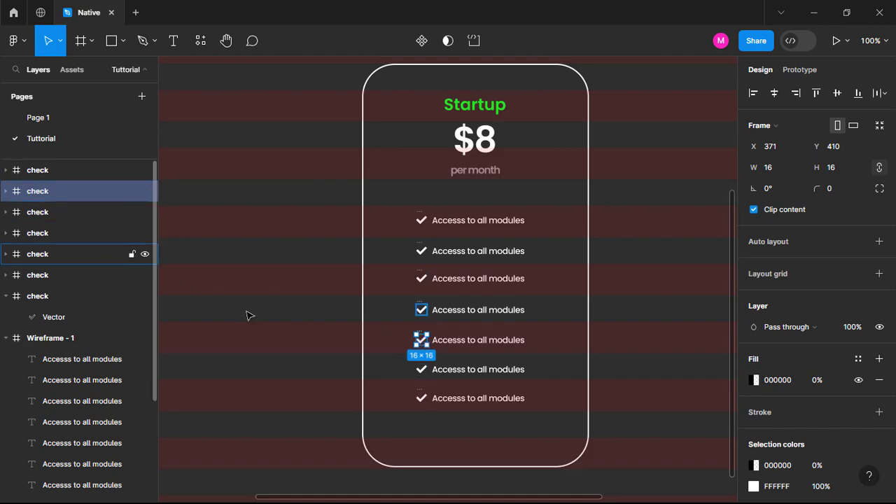
pyautogui.press('Delete')
pyautogui.click(421, 367)
pyautogui.press('Delete')
pyautogui.click(421, 398)
pyautogui.press('Delete')
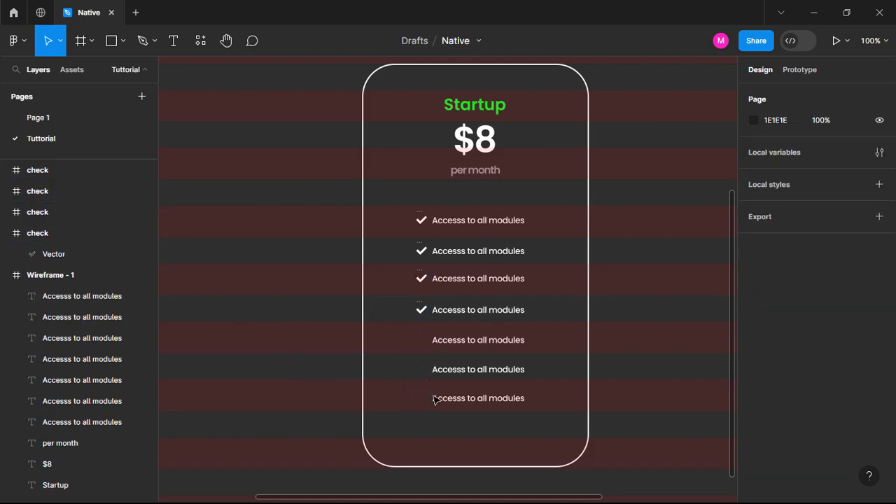
# Run the IconScout plugin and enter "cross" as the icon search term.
pyautogui.click(201, 41)
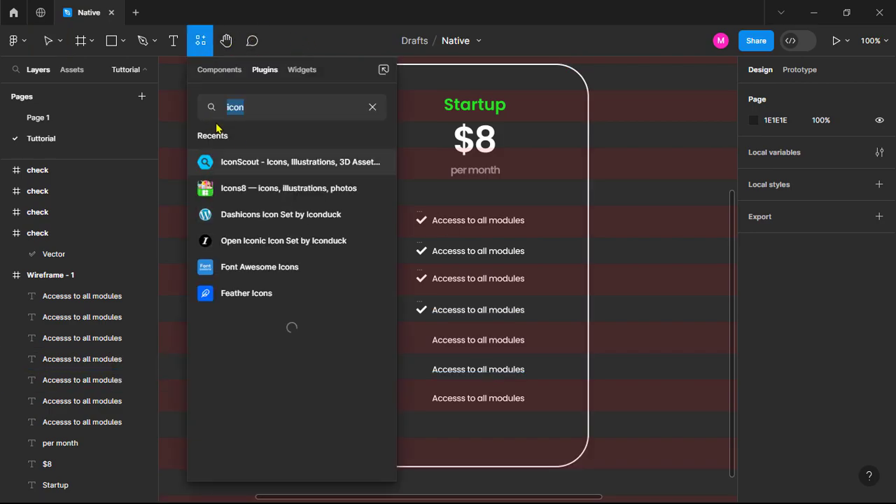
pyautogui.click(200, 41)
pyautogui.click(200, 40)
pyautogui.click(269, 163)
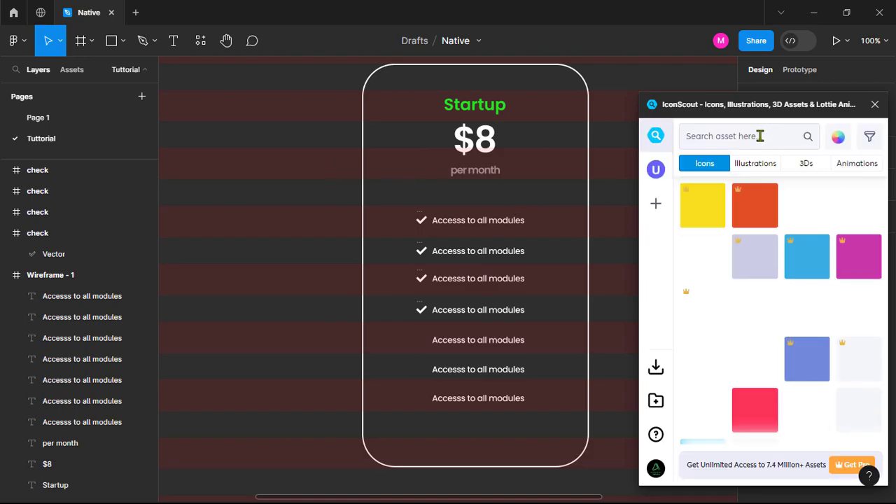
pyautogui.click(760, 135)
pyautogui.write('cross')
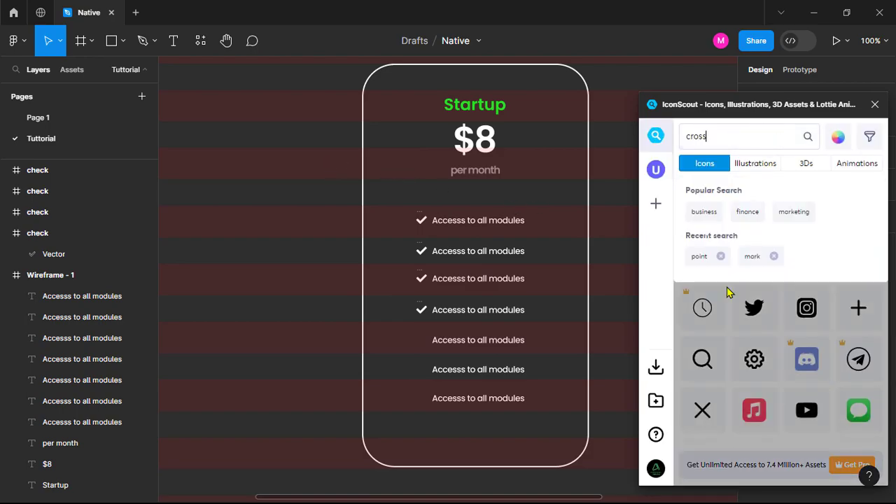
# Insert the plain X icon from IconScout onto the canvas and close the plugin.
pyautogui.moveTo(702, 411); pyautogui.dragTo(596, 406)
pyautogui.moveTo(873, 105); pyautogui.dragTo(784, 198)
pyautogui.click(784, 198)
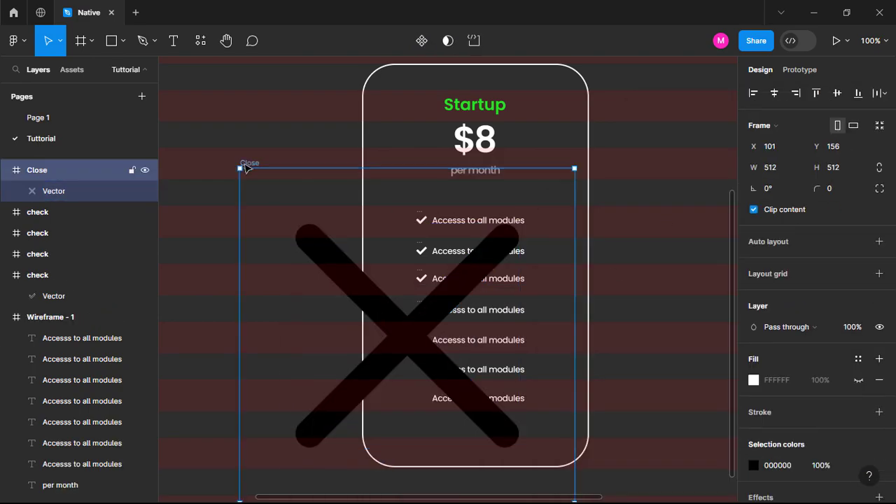
# Shrink the cross icon to row size, place it before the fifth feature text and colour it white.
pyautogui.click(831, 167)
pyautogui.write('16')
pyautogui.moveTo(245, 173); pyautogui.dragTo(419, 334)
pyautogui.doubleClick(419, 334)
pyautogui.click(837, 146)
pyautogui.click(750, 358)
pyautogui.press('Escape')
pyautogui.press('Escape')
# Copy the white cross icon to the last two feature rows and align the rows.
pyautogui.keyDown('alt'); pyautogui.moveTo(420, 340); pyautogui.dragTo(420, 397); pyautogui.keyUp('alt')
pyautogui.click(627, 462)
pyautogui.moveTo(626, 462); pyautogui.dragTo(448, 394)
pyautogui.keyDown('ctrl'); pyautogui.click(419, 369); pyautogui.keyUp('ctrl')
pyautogui.press('Escape')
pyautogui.click(462, 369)
pyautogui.click(646, 478)
# Change the second, third and fourth feature texts to "Build multiple screens", "Full Airtable integraion" and "1:1 build session".
pyautogui.doubleClick(470, 250)
pyautogui.write('Build multiple screens')
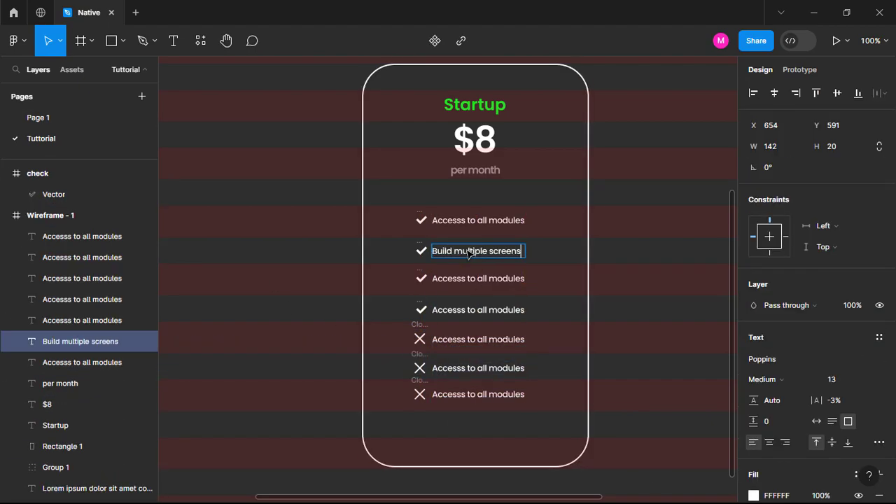
pyautogui.press('Escape')
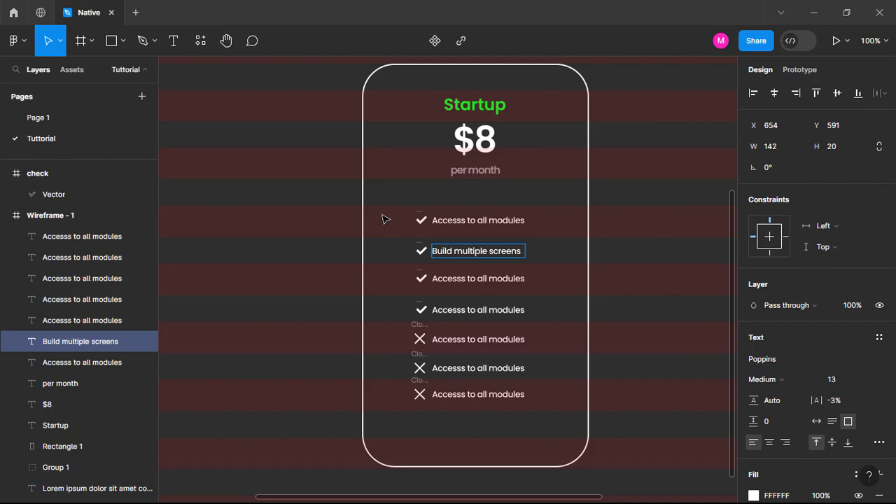
pyautogui.doubleClick(455, 279)
pyautogui.write('Full Airtable integraion')
pyautogui.doubleClick(483, 310)
pyautogui.write('1:1 build session')
# Change the last three feature texts to "Premium support", "Connect to shopify & Woocommerce" and "Custom admin panel to manage users,data,etc".
pyautogui.doubleClick(490, 339)
pyautogui.write('Premium support')
pyautogui.doubleClick(466, 368)
pyautogui.write('Connect to shopify ')
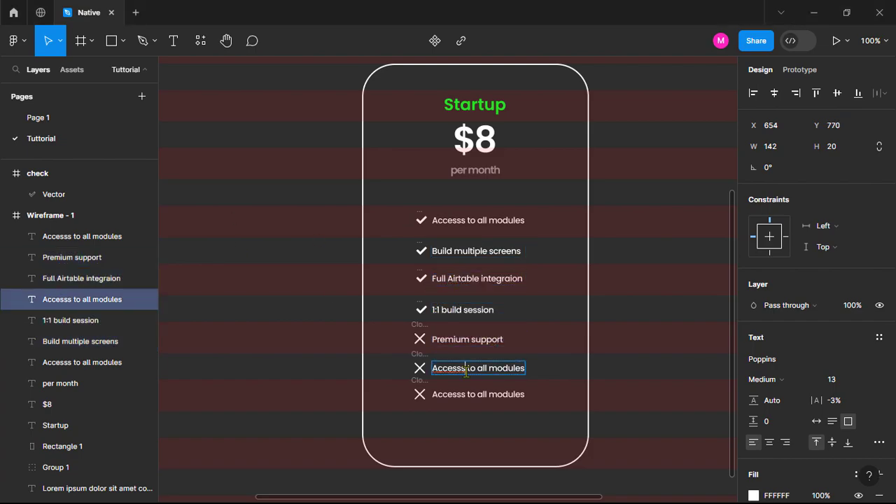
pyautogui.write('& Woocommerce')
pyautogui.press('Escape')
pyautogui.moveTo(434, 391); pyautogui.dragTo(434, 401)
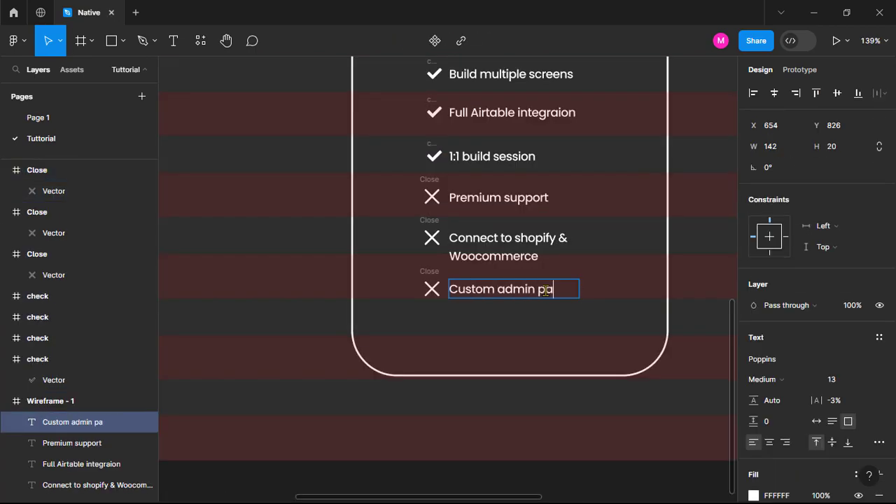
pyautogui.write('nel to manage users,data,etc')
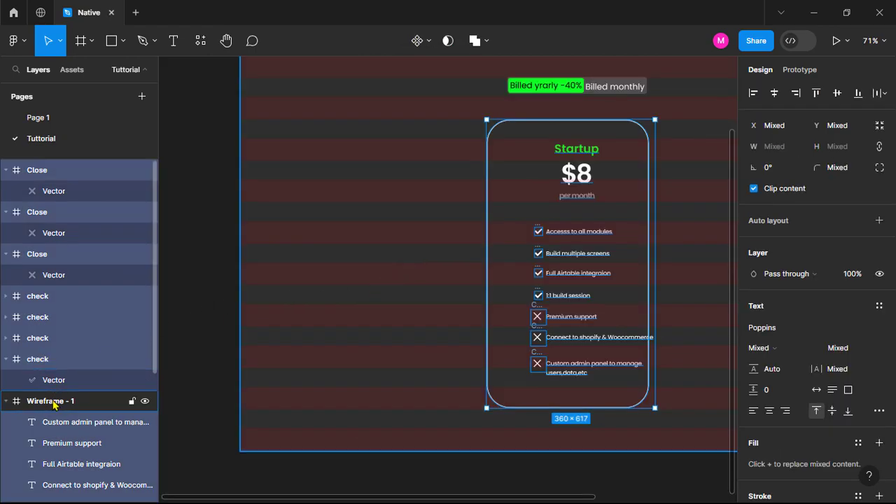
# Shift all card contents except the outline rectangle leftwards so the longest feature row fits inside the card.
pyautogui.scroll(-5, 54, 381)
pyautogui.keyDown('shift'); pyautogui.click(62, 430); pyautogui.keyUp('shift')
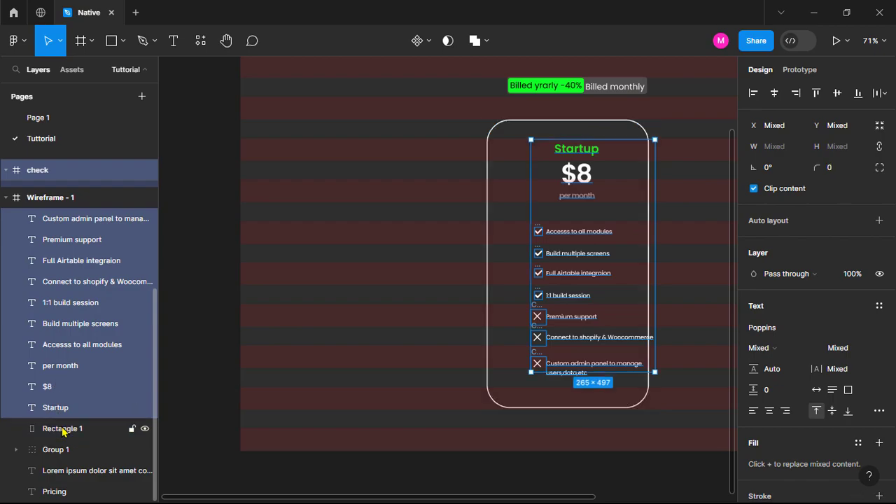
pyautogui.hotkey('shift', 'Left')
pyautogui.hotkey('shift', 'Left')
pyautogui.hotkey('shift', 'Left')
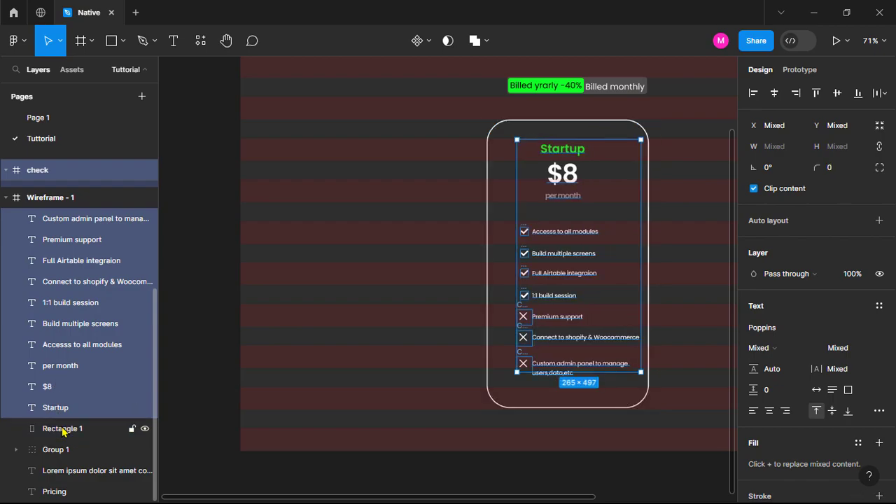
pyautogui.hotkey('shift', 'Left')
pyautogui.hotkey('shift', 'Right')
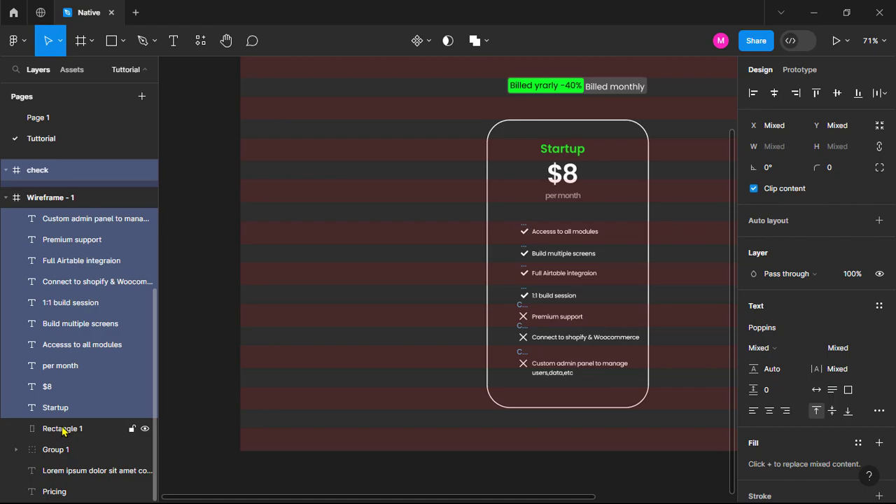
# Add the card outline to the selection and group the whole Startup card.
pyautogui.keyDown('shift'); pyautogui.click(62, 430); pyautogui.keyUp('shift')
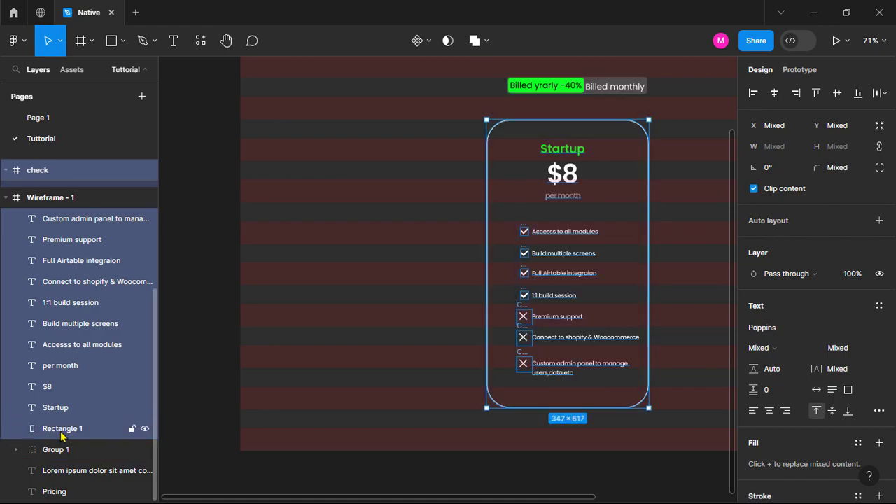
pyautogui.hscroll(3, 586, 458)
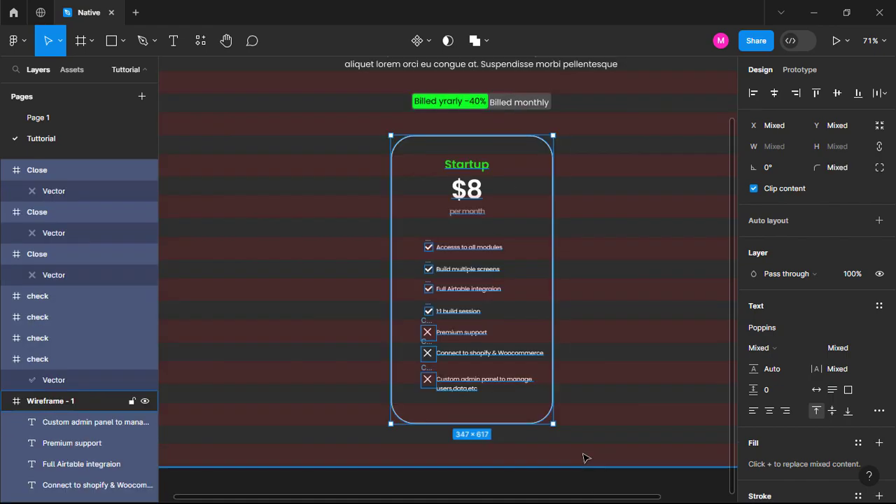
pyautogui.hotkey('ctrl', 'g')
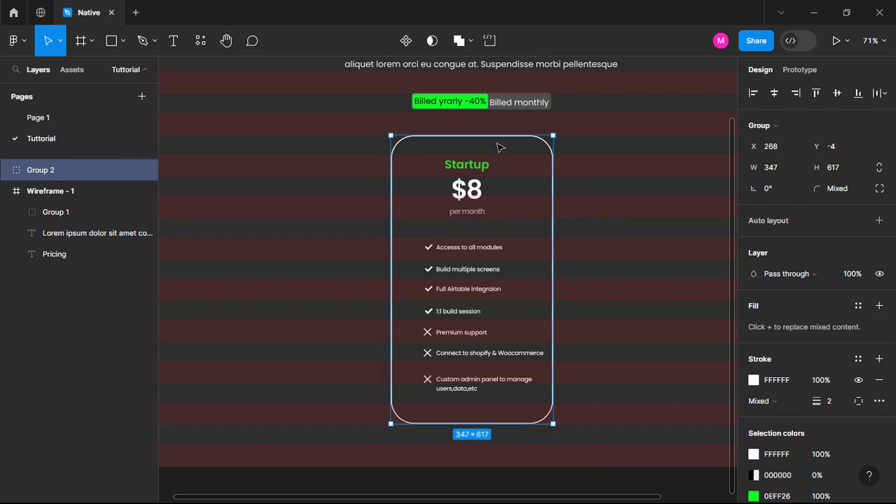
# Duplicate the Startup card twice, placing one copy flush against each side of the original.
pyautogui.press('Escape')
pyautogui.click(499, 140)
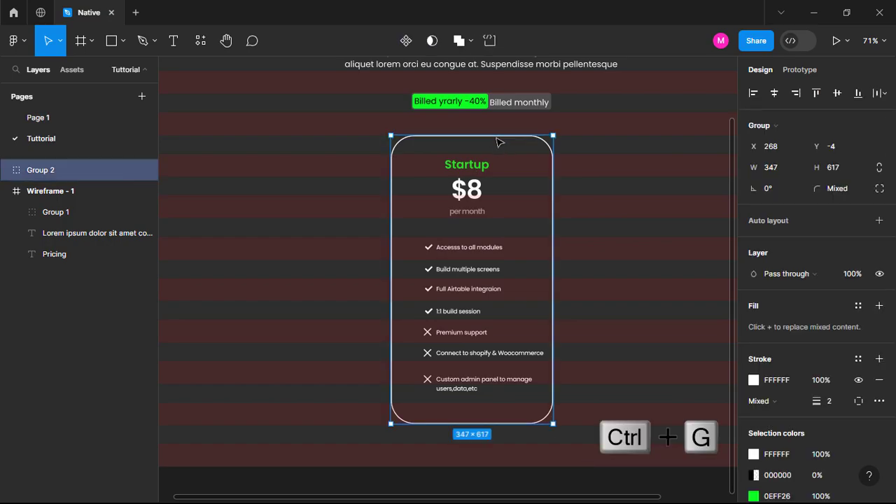
pyautogui.moveTo(500, 150); pyautogui.dragTo(340, 150)
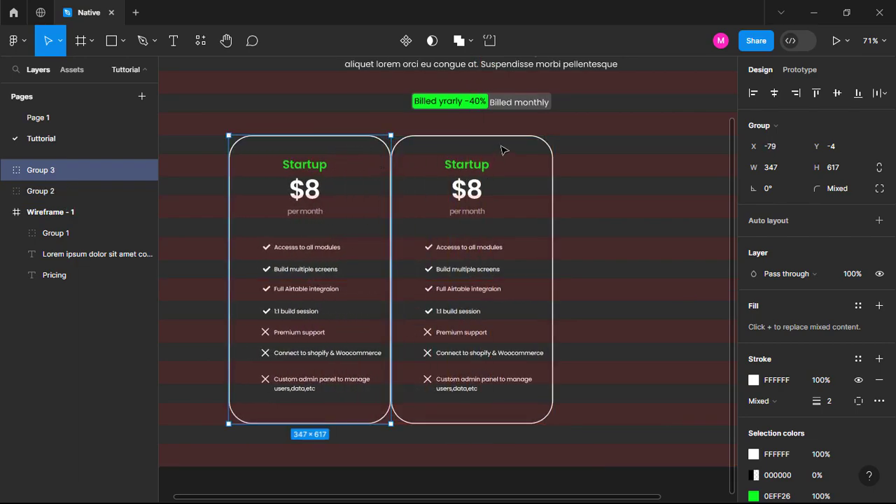
pyautogui.press('Escape')
pyautogui.moveTo(504, 142); pyautogui.dragTo(674, 148)
# Set the left card outline's corner radius to 0 and shorten it at both ends to about 347 × 531.
pyautogui.click(358, 141)
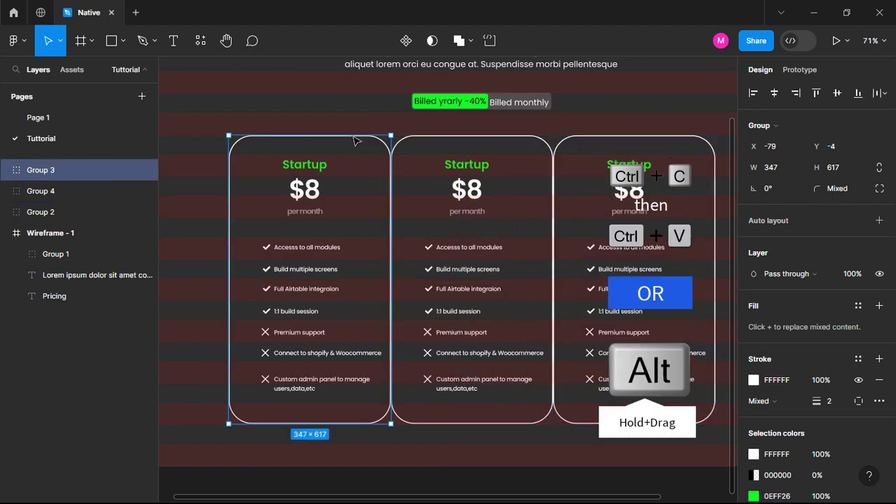
pyautogui.click(7, 170)
pyautogui.scroll(-5, 76, 399)
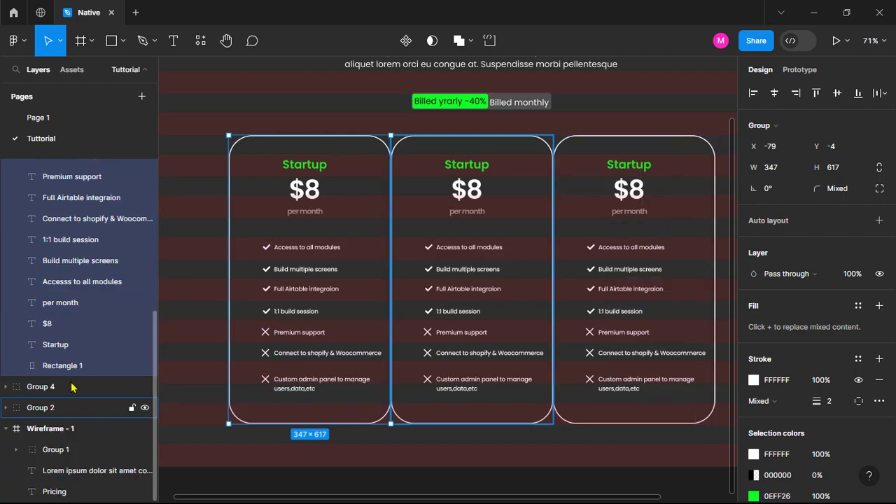
pyautogui.click(67, 368)
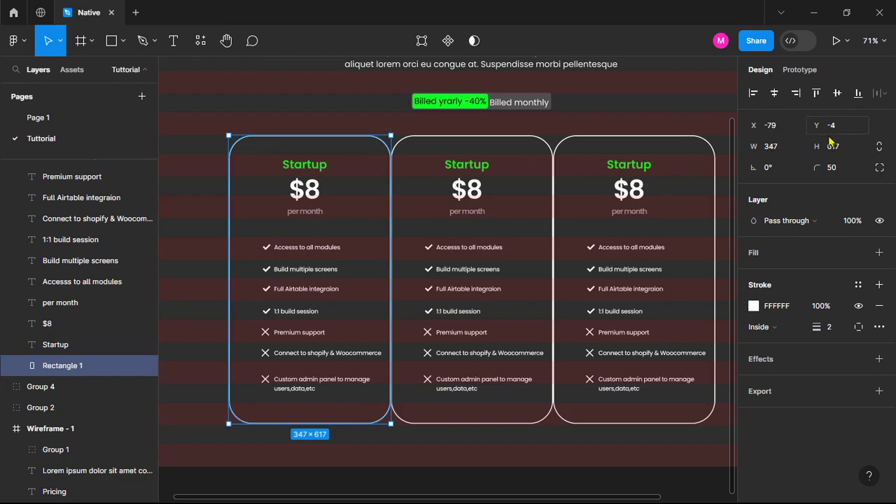
pyautogui.click(829, 168)
pyautogui.write('0')
pyautogui.press('Return')
pyautogui.moveTo(315, 140); pyautogui.dragTo(316, 151)
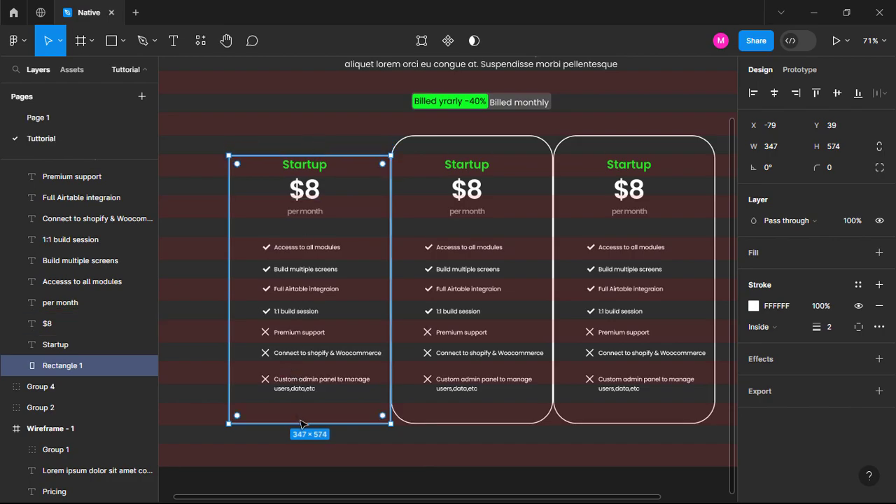
pyautogui.moveTo(308, 424); pyautogui.dragTo(308, 404)
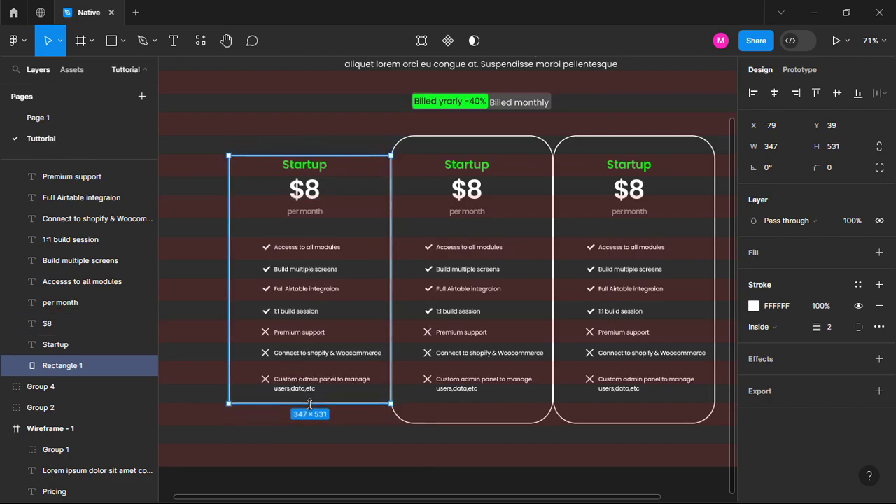
# Square off the right card's outline corners and shorten it at both ends to match the left card.
pyautogui.click(580, 144)
pyautogui.click(649, 138)
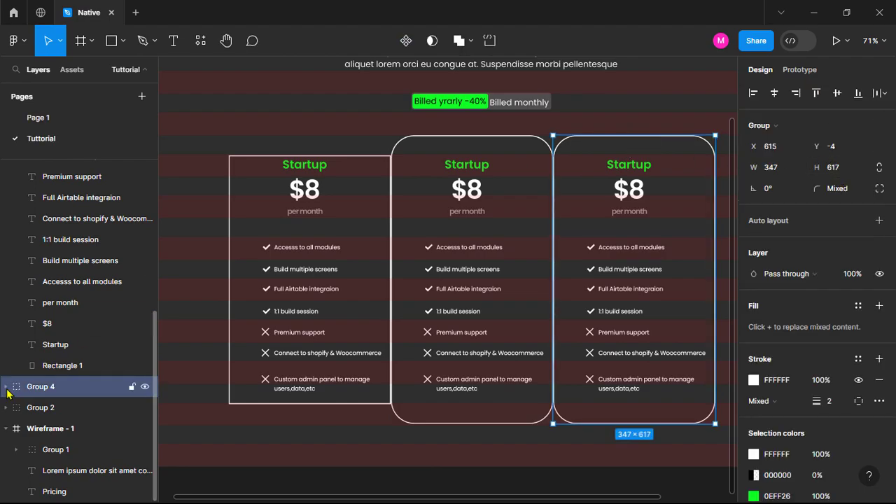
pyautogui.doubleClick(649, 138)
pyautogui.moveTo(649, 138); pyautogui.dragTo(640, 152)
pyautogui.moveTo(626, 422); pyautogui.dragTo(634, 396)
pyautogui.moveTo(634, 396); pyautogui.dragTo(532, 469)
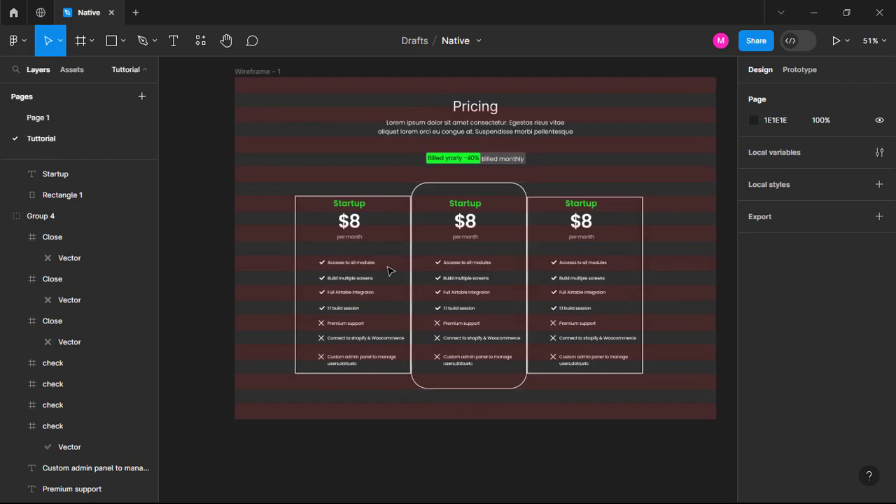
# Retitle the outer cards "Start here" in orange and "Growth" in blue, and set their prices to $0 and $74.
pyautogui.doubleClick(354, 206)
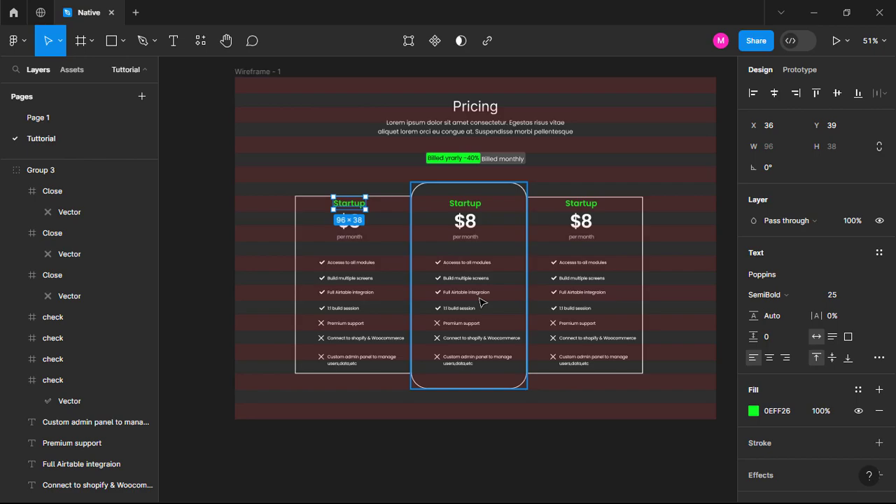
pyautogui.press('Return')
pyautogui.write('Start here')
pyautogui.press('Escape')
pyautogui.press('Escape')
pyautogui.doubleClick(583, 204)
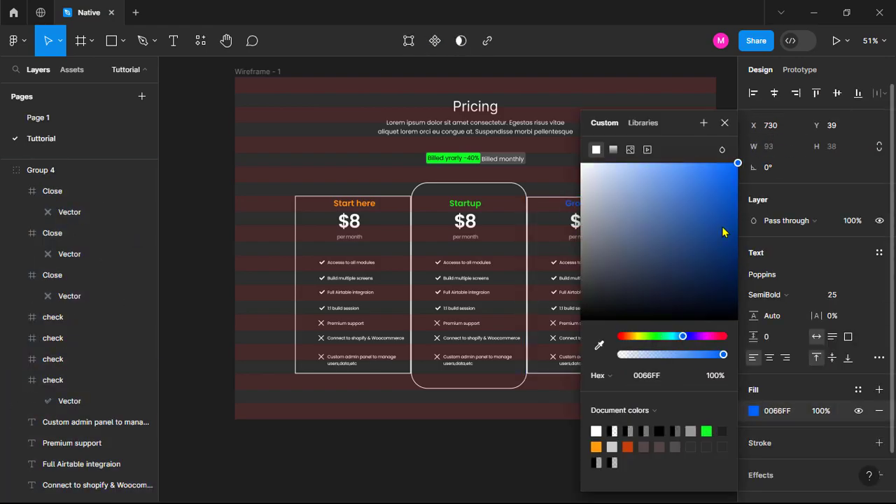
pyautogui.click(525, 476)
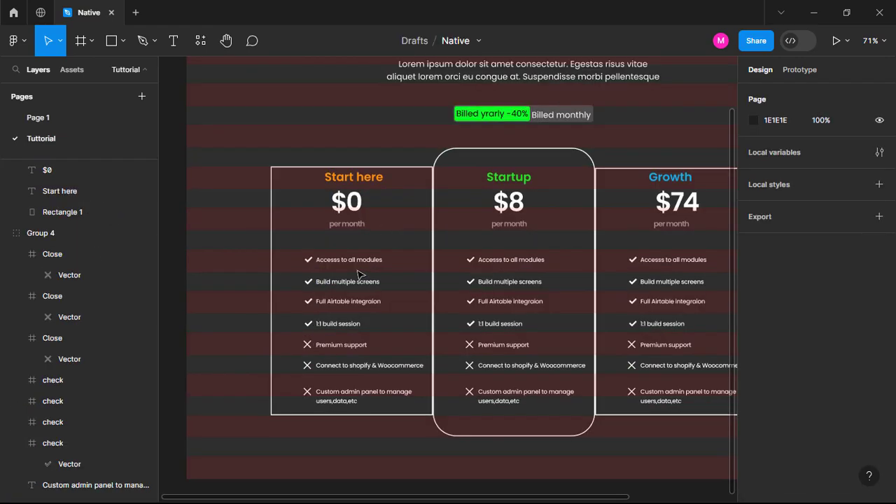
# Replace the third and fourth checks in the Start here card with crosses and lower the opacity of all its crosses.
pyautogui.scroll(5, 359, 274)
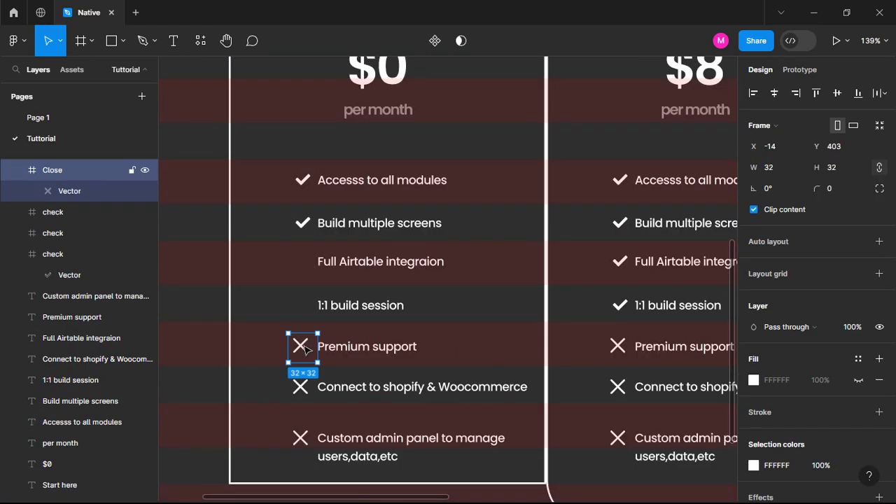
pyautogui.moveTo(300, 346); pyautogui.dragTo(303, 260)
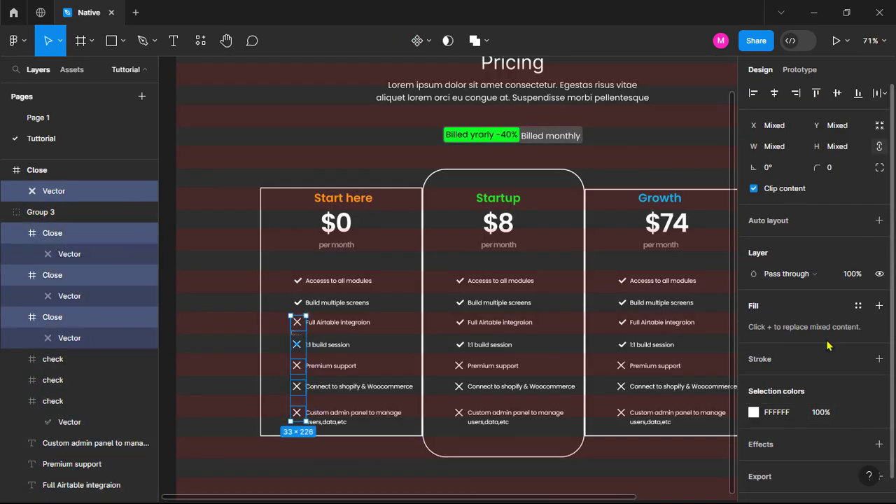
pyautogui.click(819, 412)
pyautogui.write('14')
pyautogui.press('Return')
# Dim the Startup card's three crosses to match and replace the Growth card's last three crosses with checks.
pyautogui.click(458, 365)
pyautogui.keyDown('shift'); pyautogui.click(459, 413); pyautogui.keyUp('shift')
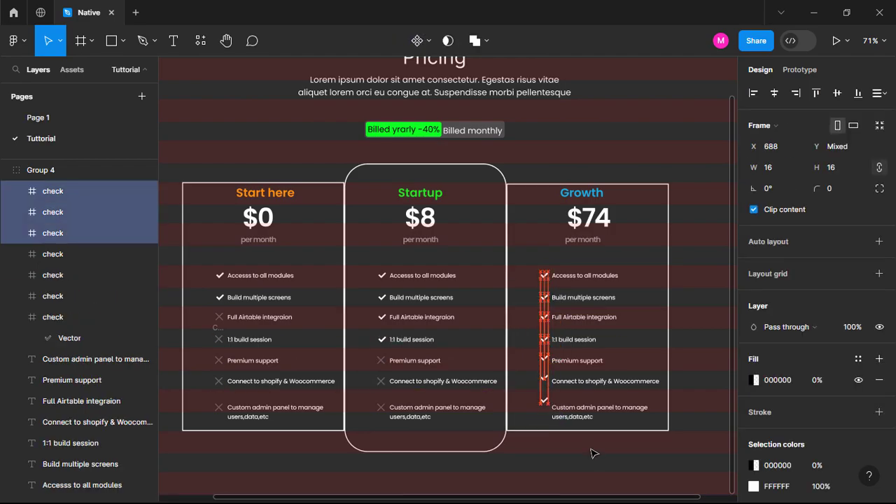
pyautogui.click(591, 450)
# Nudge the Pricing heading up to Y 55.
pyautogui.hotkey('shift', '0')
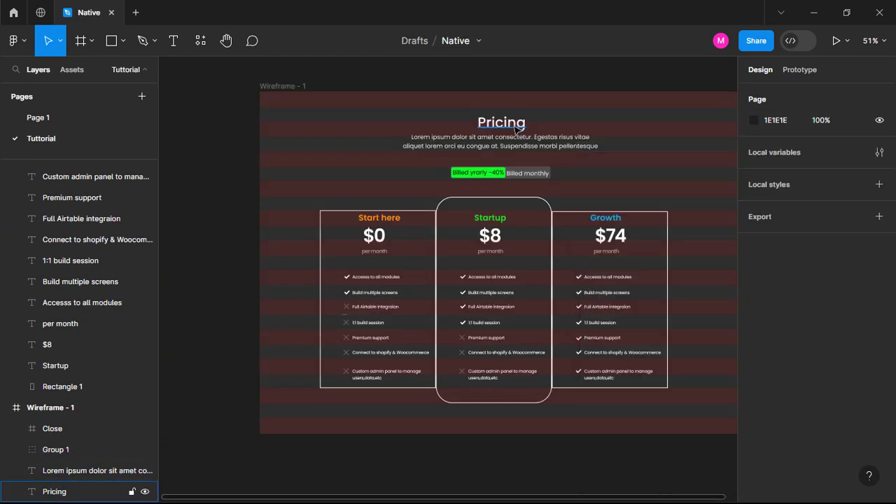
pyautogui.click(517, 130)
pyautogui.press('Up')
pyautogui.press('Up')
pyautogui.press('Up')
pyautogui.press('Up')
pyautogui.press('Up')
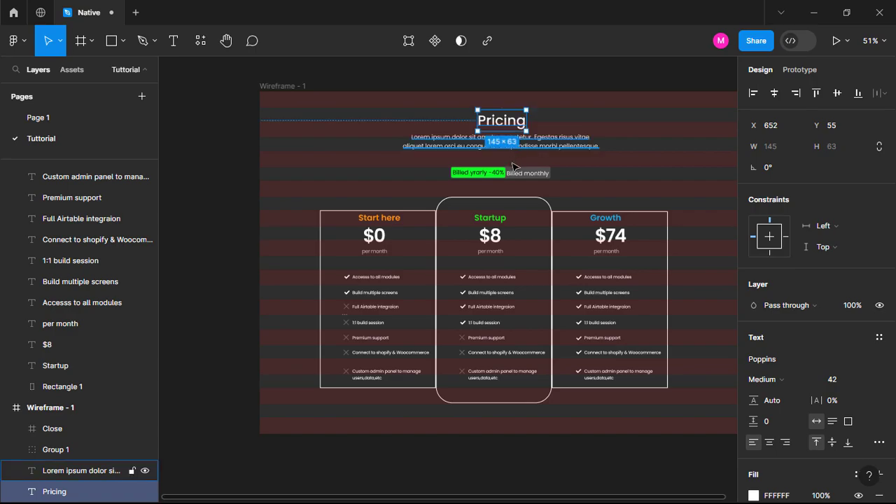
pyautogui.click(494, 455)
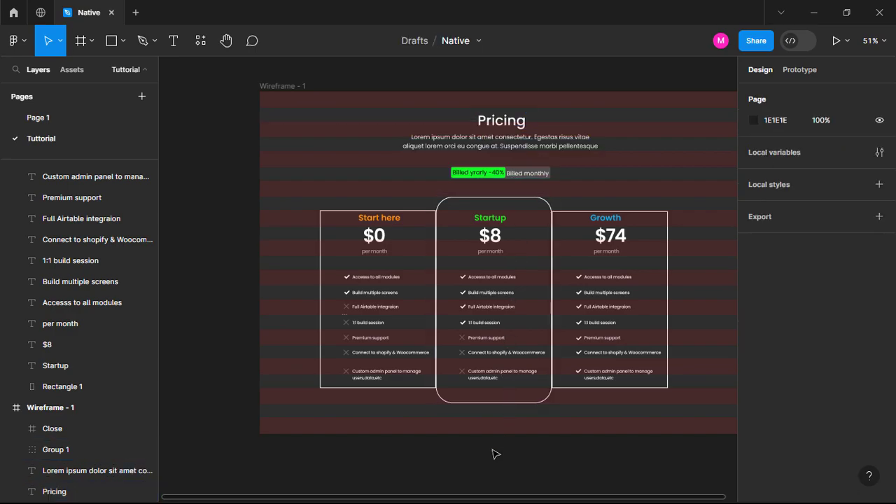
# Remove the 12-row layout grid from the Wireframe - 1 frame.
pyautogui.scroll(-3, 577, 283)
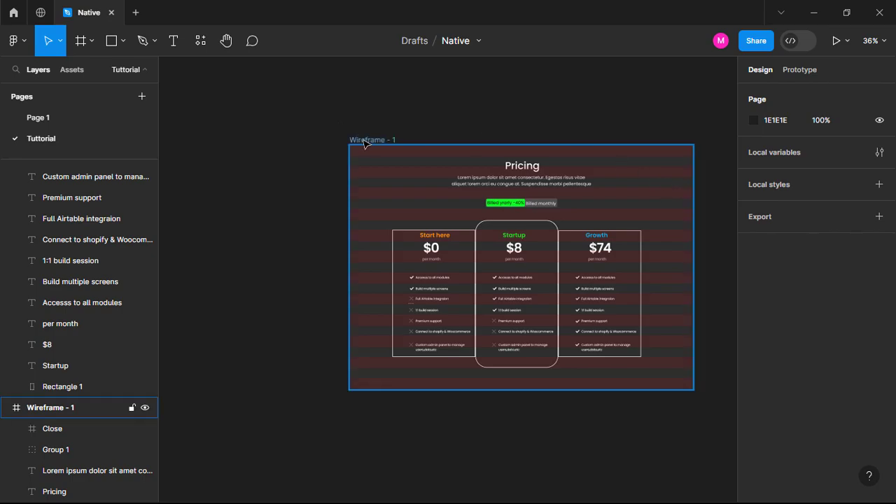
pyautogui.click(364, 142)
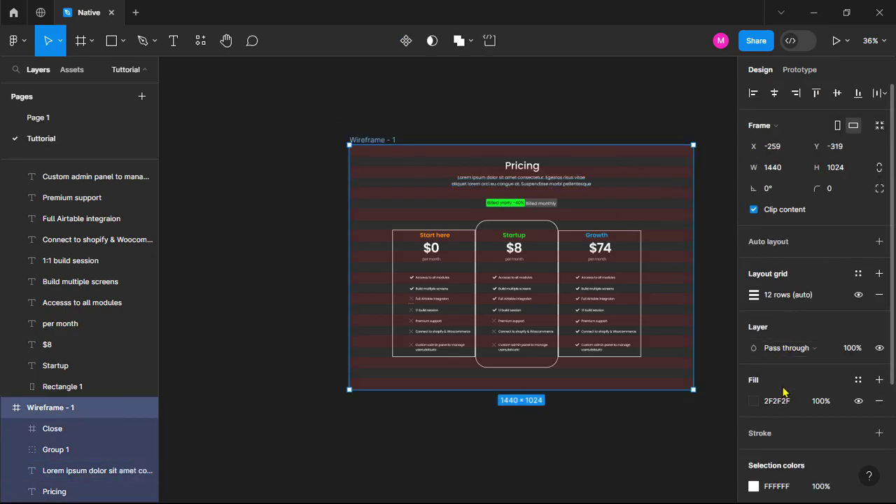
pyautogui.click(879, 295)
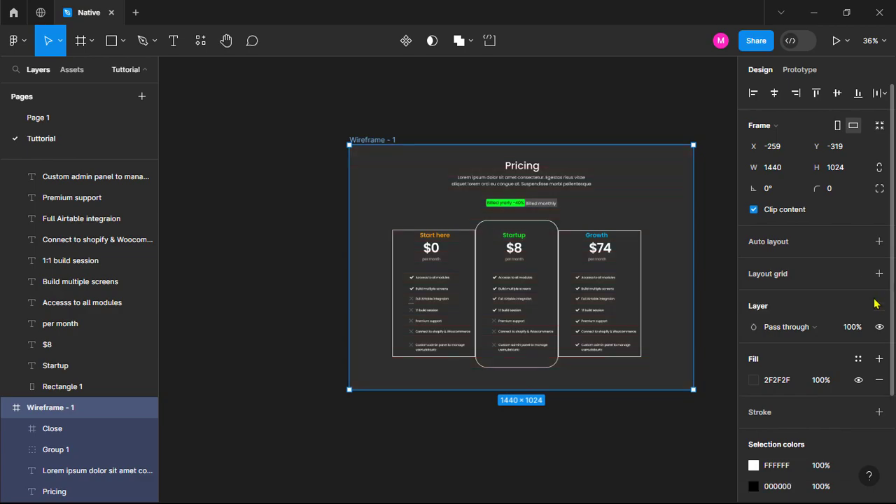
pyautogui.click(696, 420)
# Darken the Wireframe - 1 frame's fill to a near-black grey slightly darker than the page background.
pyautogui.scroll(3, 697, 420)
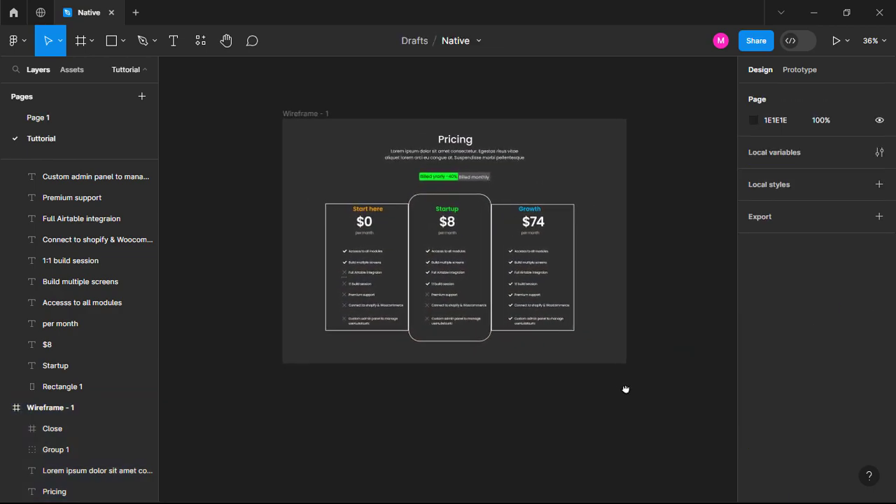
pyautogui.click(298, 104)
pyautogui.click(754, 379)
pyautogui.moveTo(585, 284); pyautogui.dragTo(579, 313)
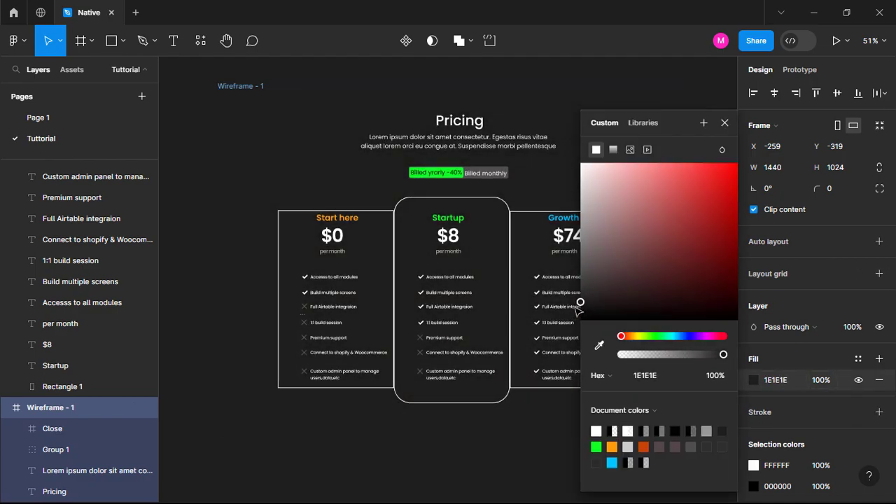
pyautogui.click(474, 482)
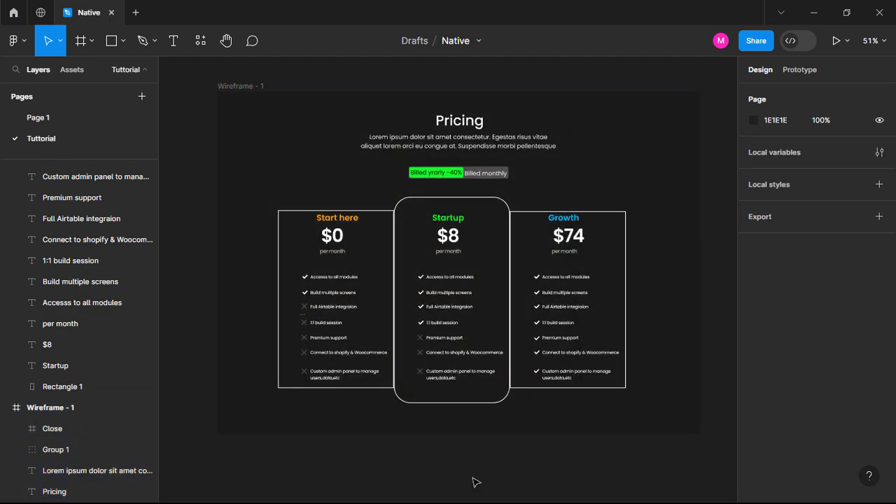
# Select the frame with its heading, billing toggle and all three cards, and group everything.
pyautogui.scroll(1, 672, 478)
pyautogui.moveTo(677, 476); pyautogui.dragTo(233, 93)
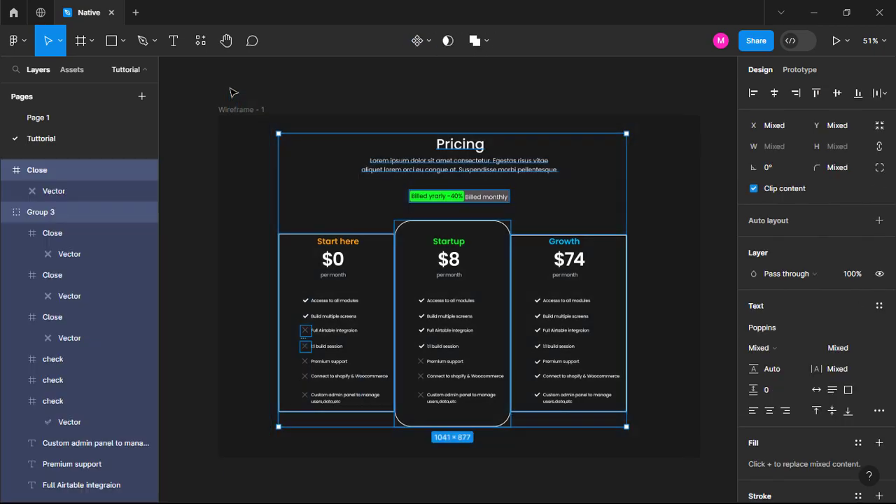
pyautogui.hotkey('ctrl', 'g')
# Export the group as a 2x PNG, saving it as Group 6.png in the Downloads folder.
pyautogui.scroll(-3, 766, 346)
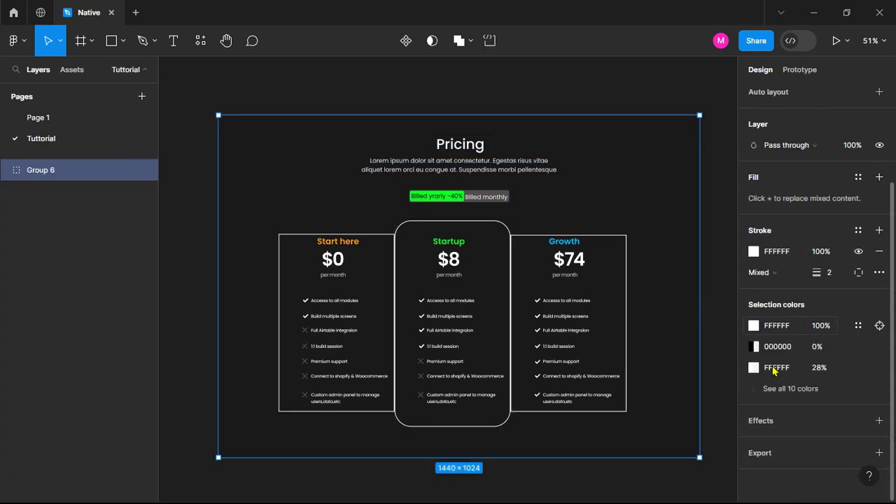
pyautogui.click(879, 455)
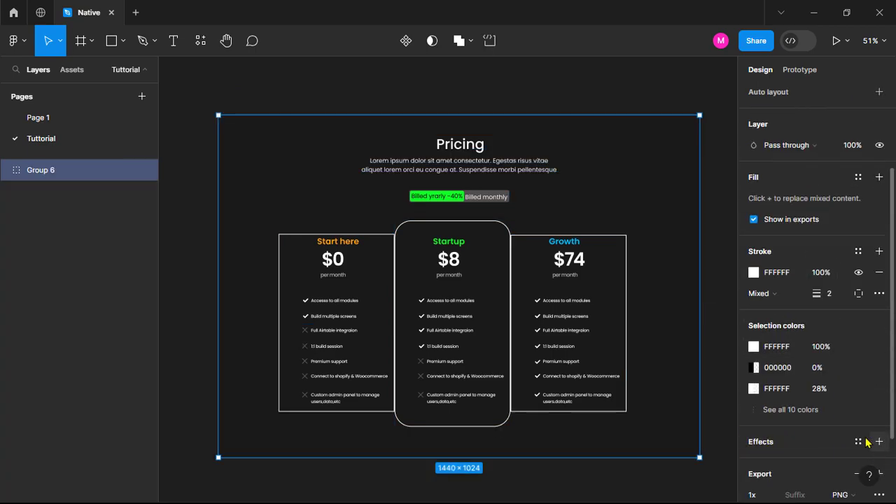
pyautogui.scroll(-2, 833, 420)
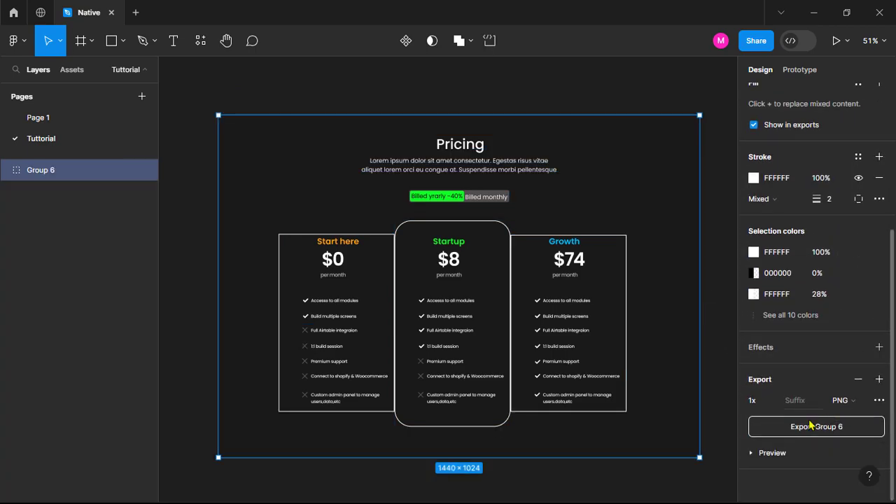
pyautogui.click(773, 403)
pyautogui.click(770, 422)
pyautogui.click(828, 431)
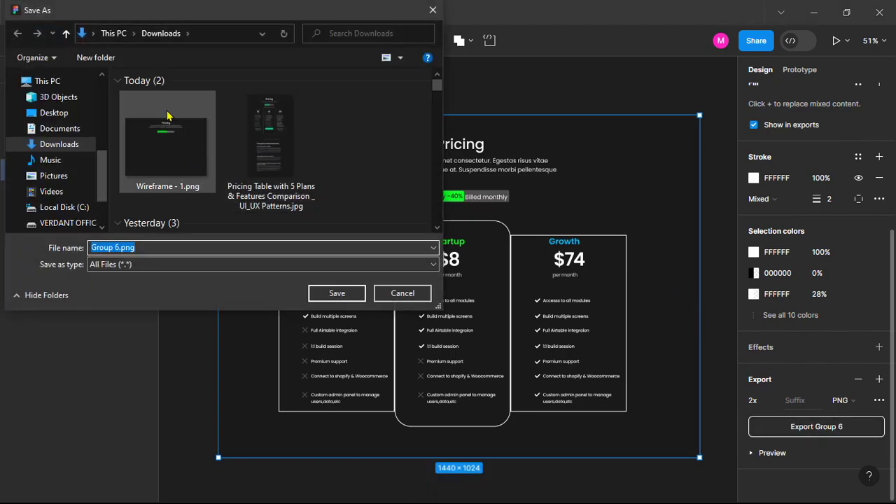
pyautogui.click(329, 294)
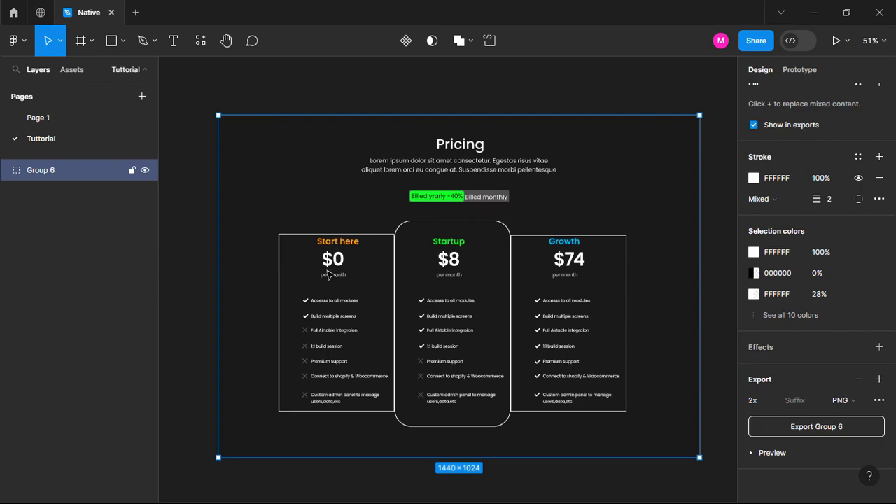
# Switch to File Explorer, open the exported Group 6.png from Downloads in a maximized viewer and examine the design.
pyautogui.press('super')
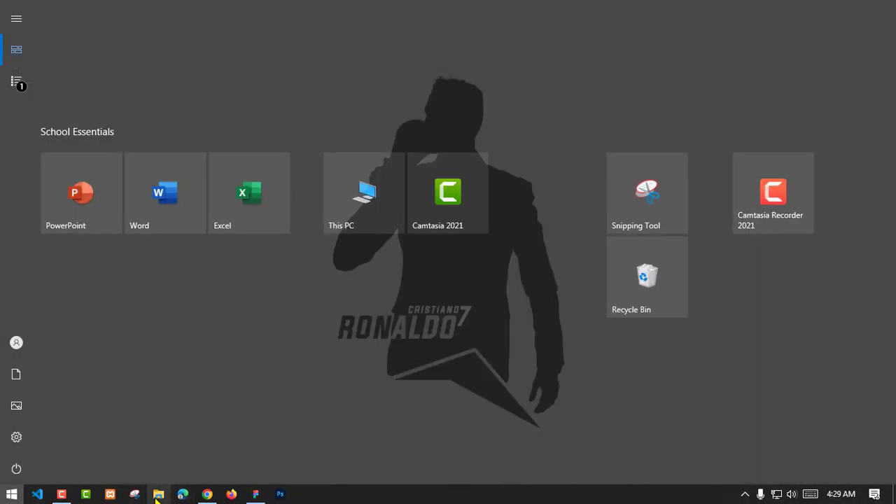
pyautogui.click(159, 499)
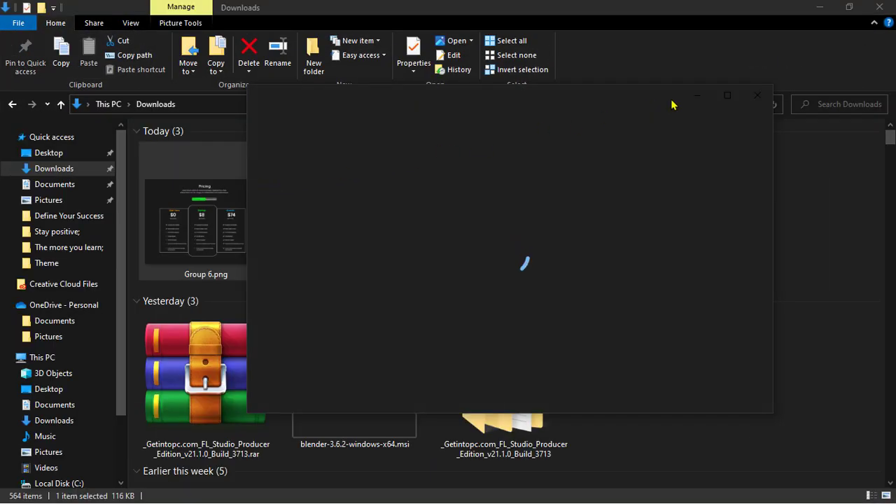
pyautogui.click(727, 95)
pyautogui.scroll(2, 505, 226)
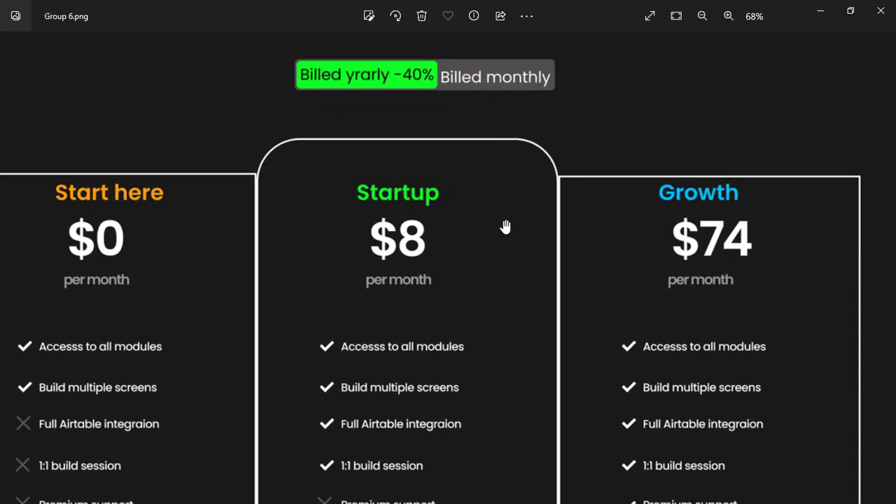
pyautogui.scroll(-4, 505, 226)
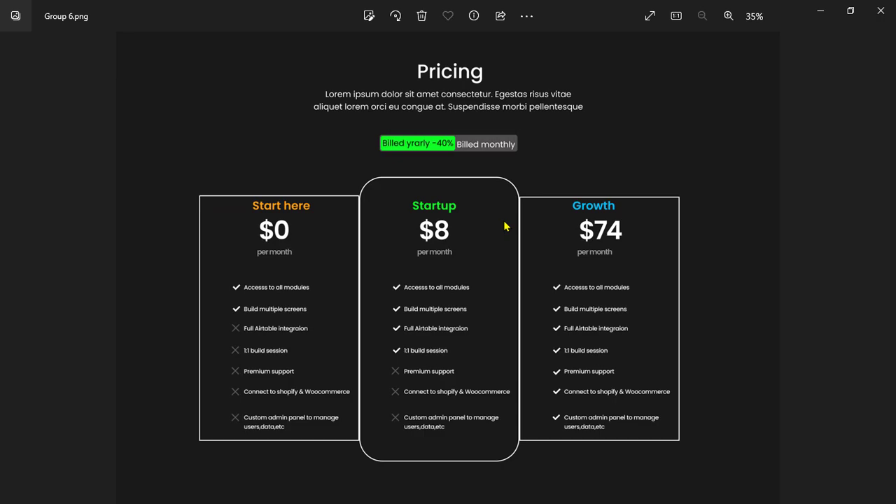